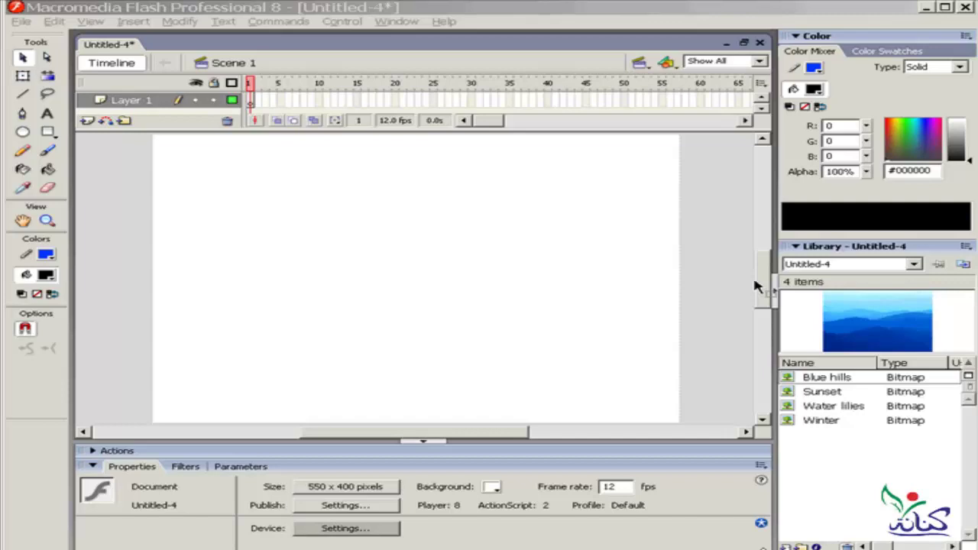
Activate the Oval tool in the Tools panel.
click(23, 133)
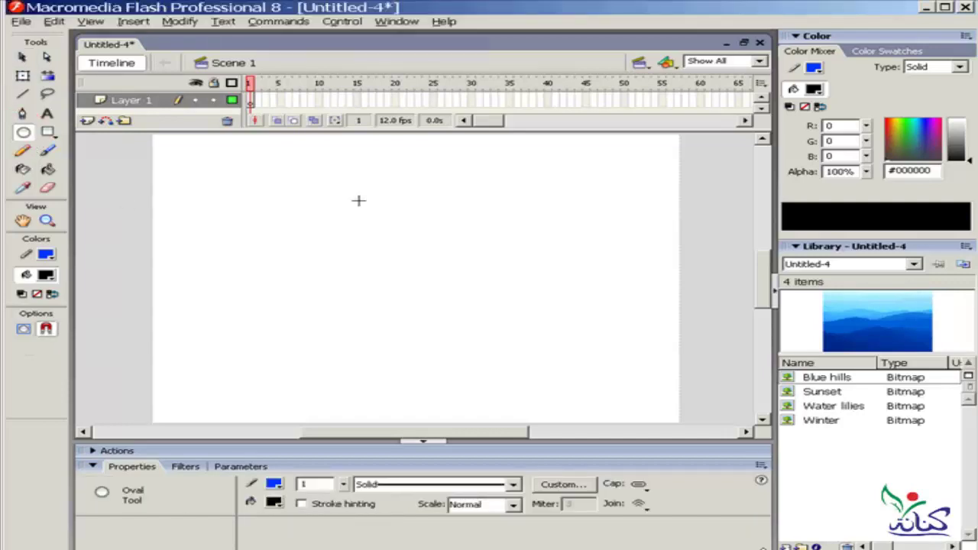
Set the fill colour to bright green #00FF33 and the stroke to grey #666666.
click(47, 275)
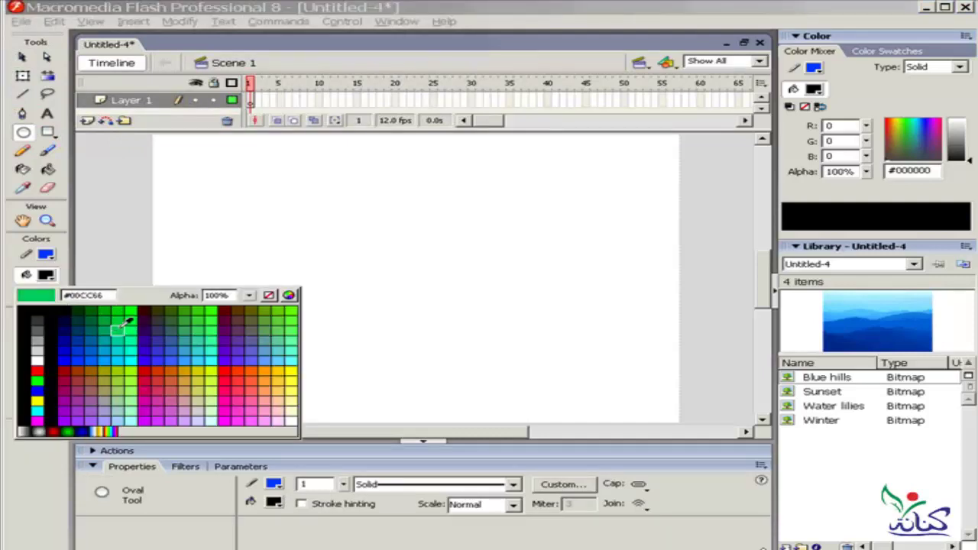
click(131, 320)
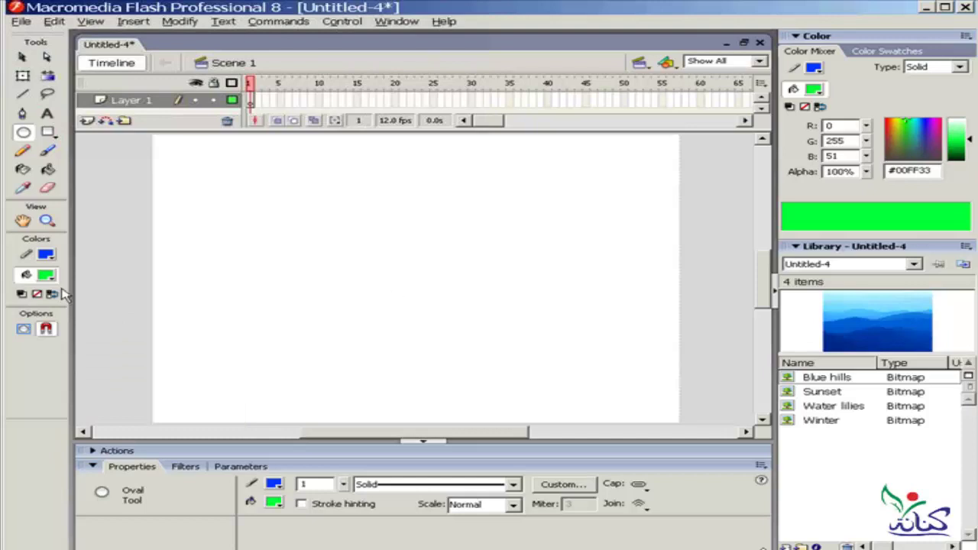
click(48, 256)
click(37, 310)
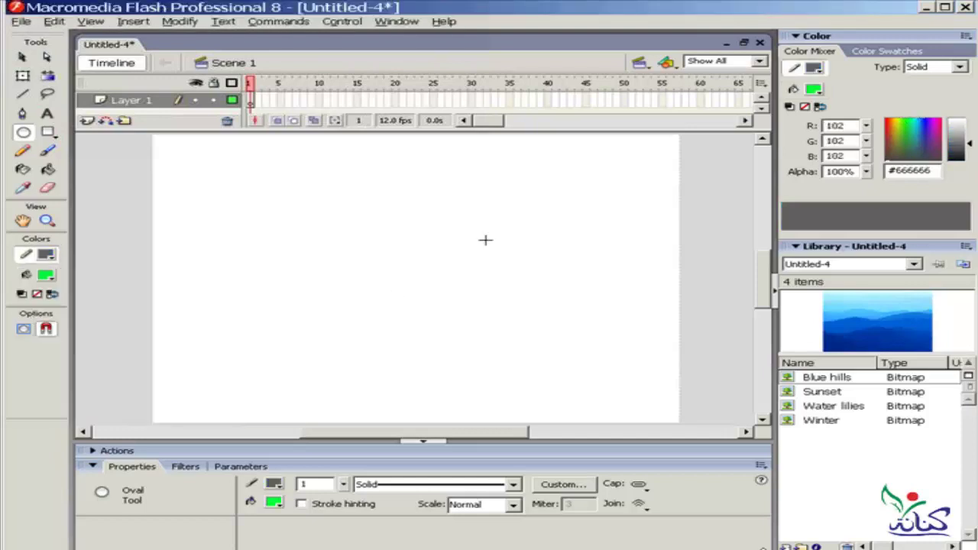
Draw a large oval on the stage and marquee-select it with its outline.
drag(575, 189, 257, 408)
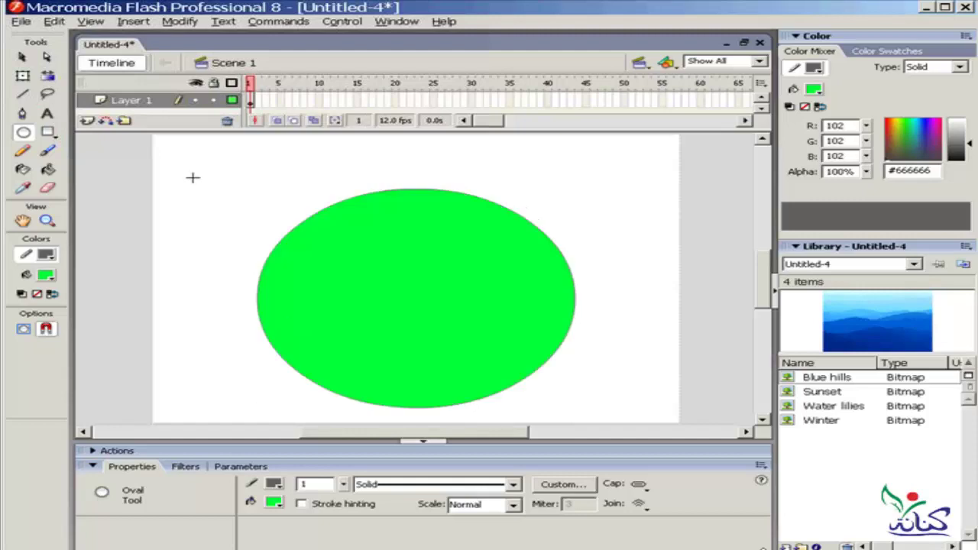
click(21, 58)
drag(626, 157, 223, 426)
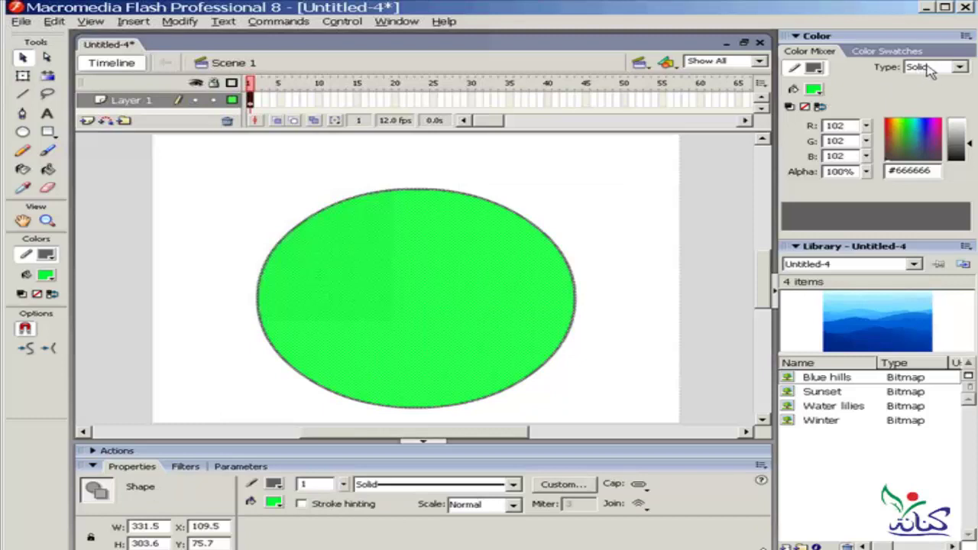
Set the oval stroke's Color Mixer type to Bitmap.
click(961, 69)
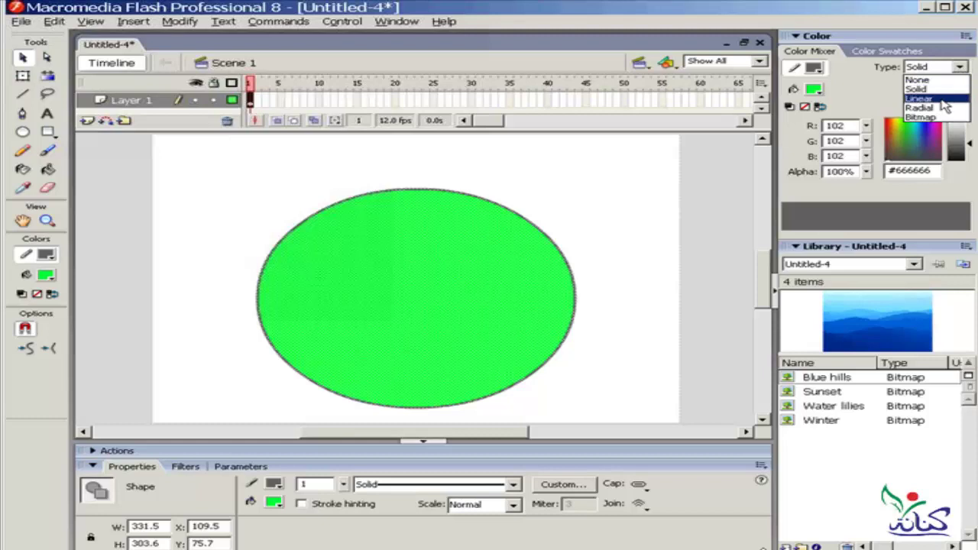
click(947, 117)
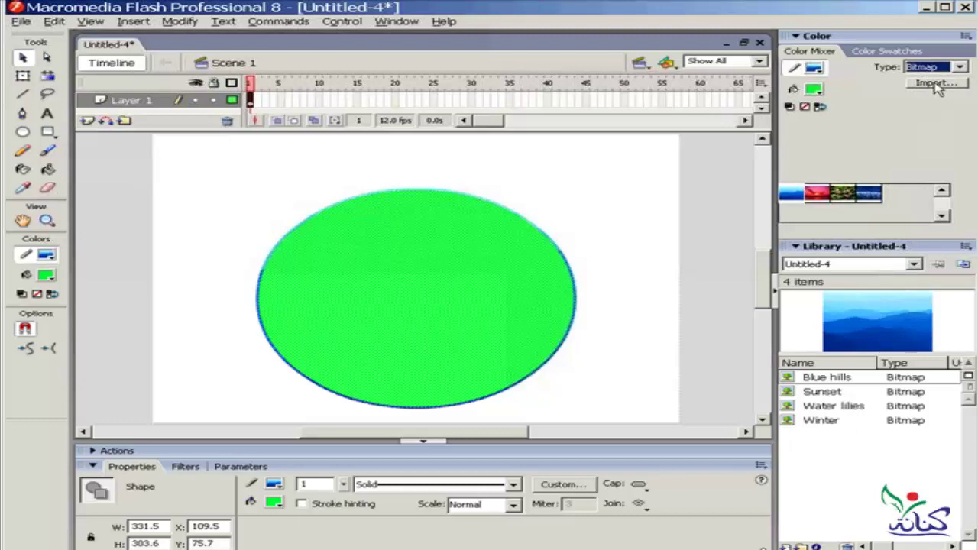
Give the outline the Winter bitmap and switch the oval's fill type to Bitmap.
click(875, 193)
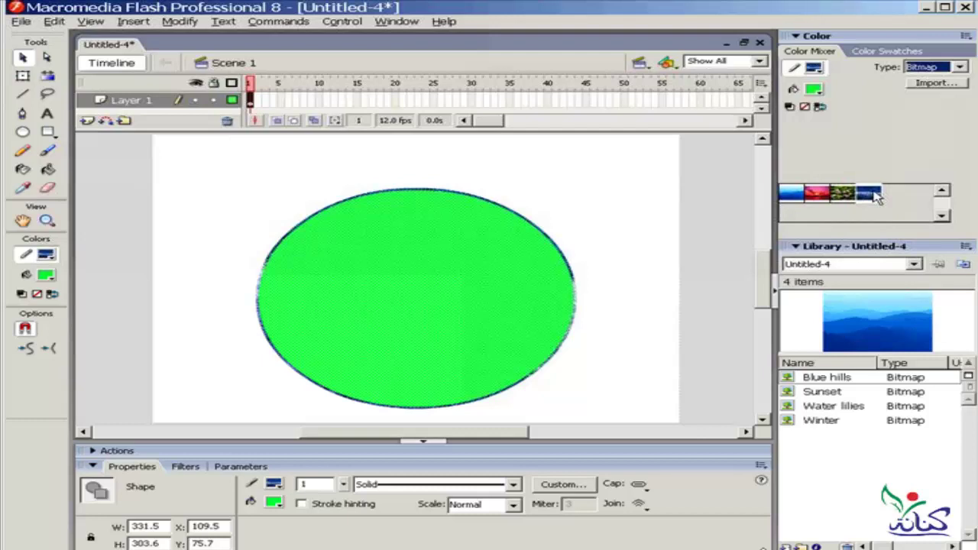
click(817, 90)
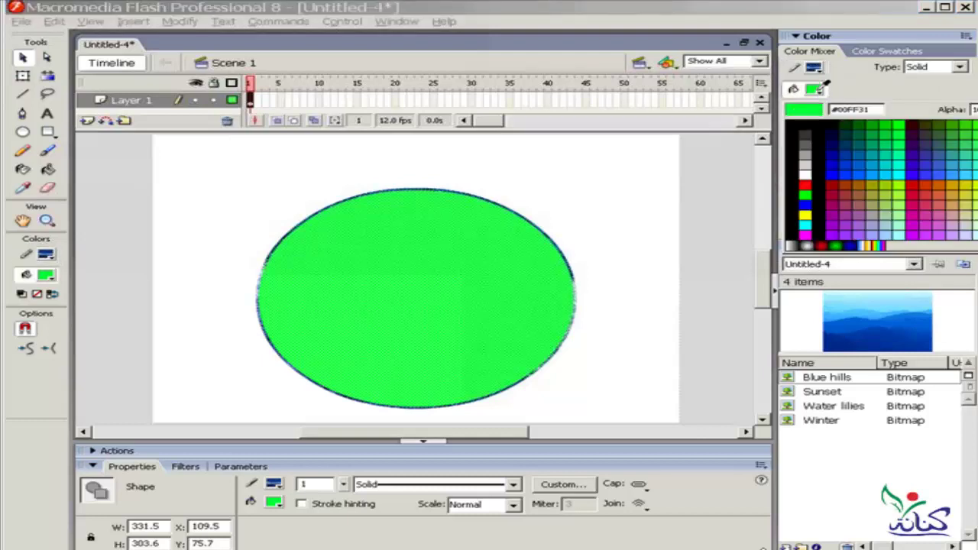
click(819, 86)
click(960, 67)
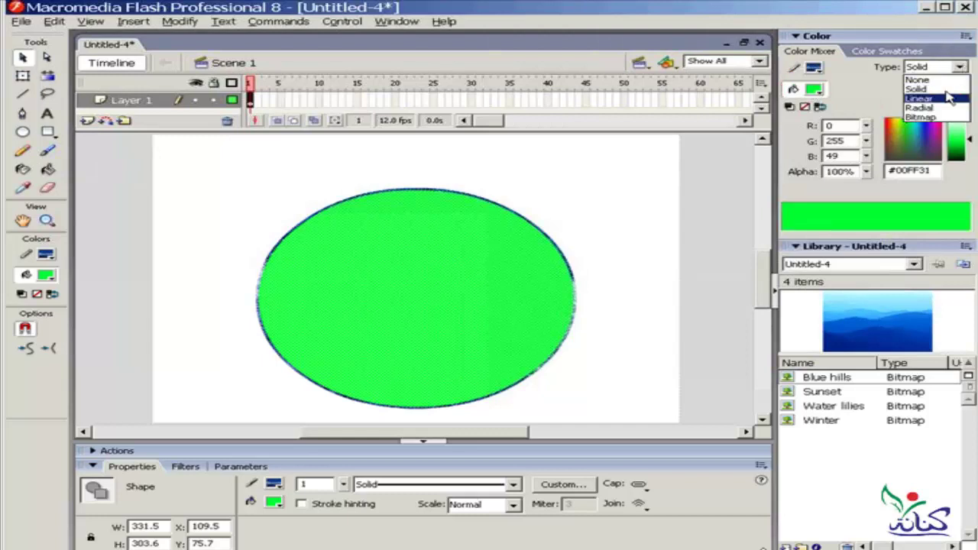
click(917, 119)
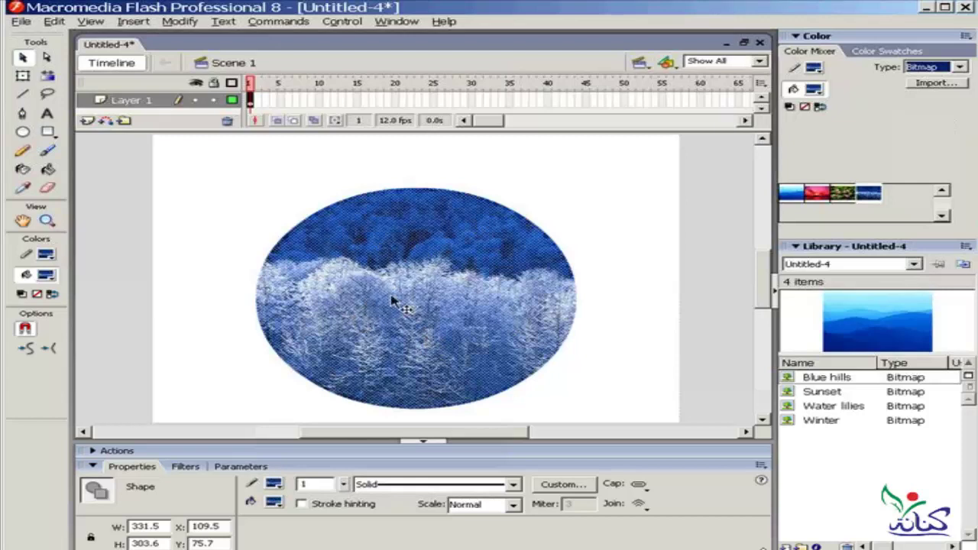
Preview Water lilies, Sunset and Blue hills fills, settling on the Winter image.
click(844, 194)
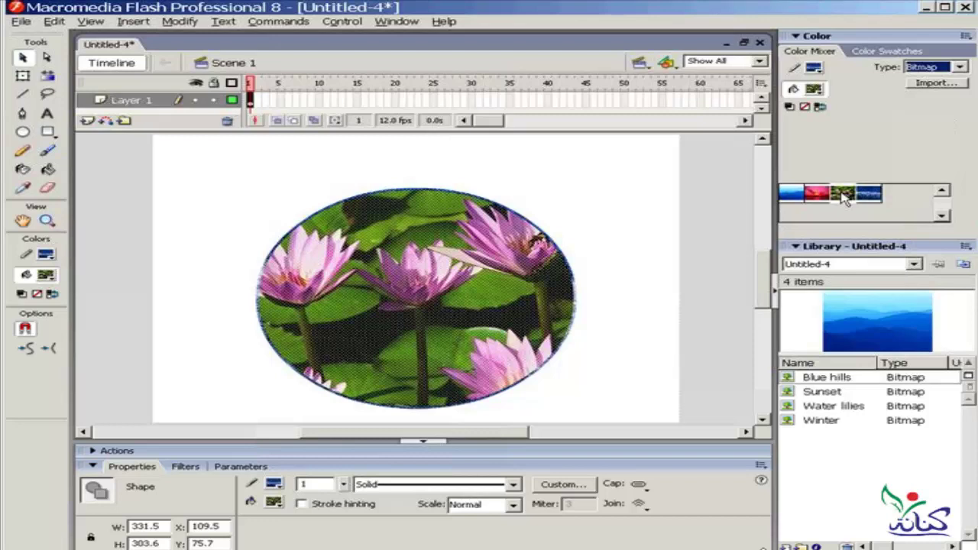
click(821, 194)
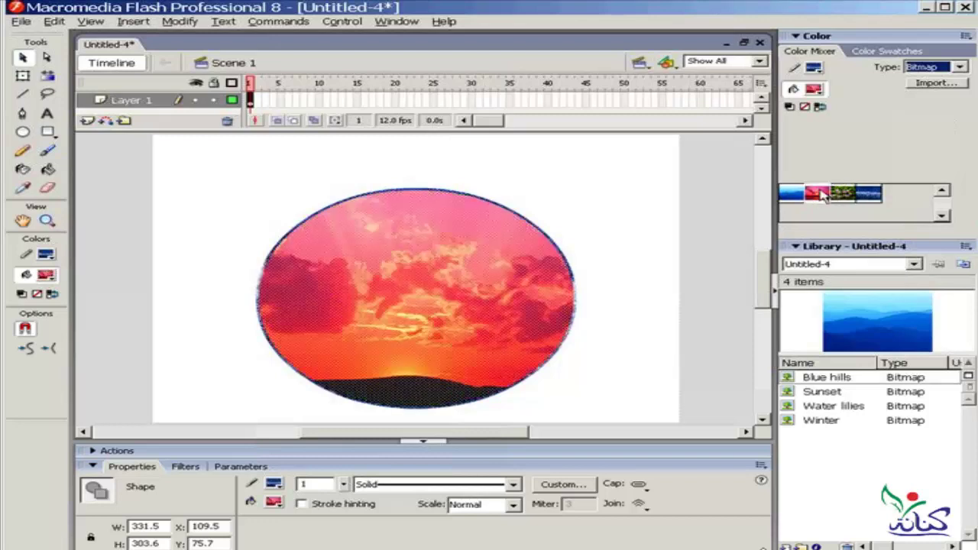
click(792, 194)
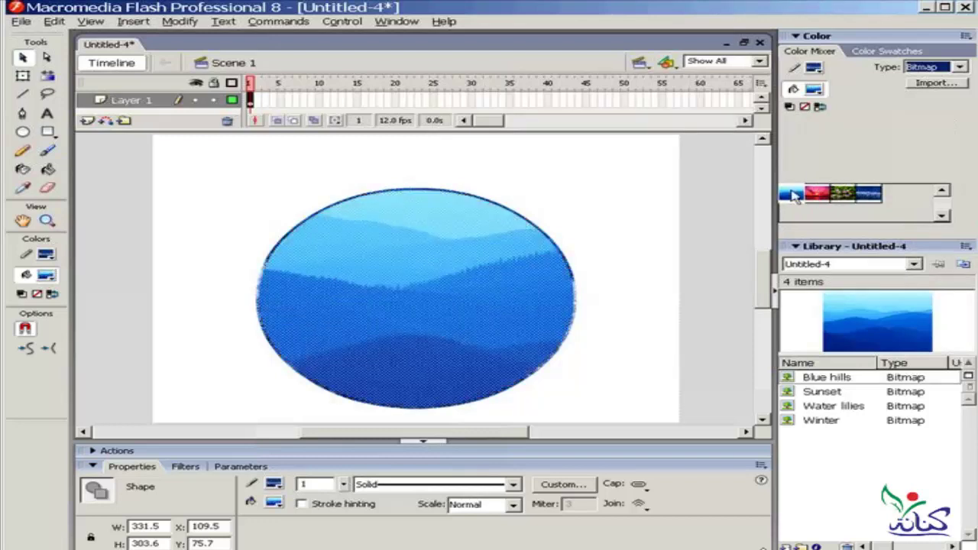
click(876, 197)
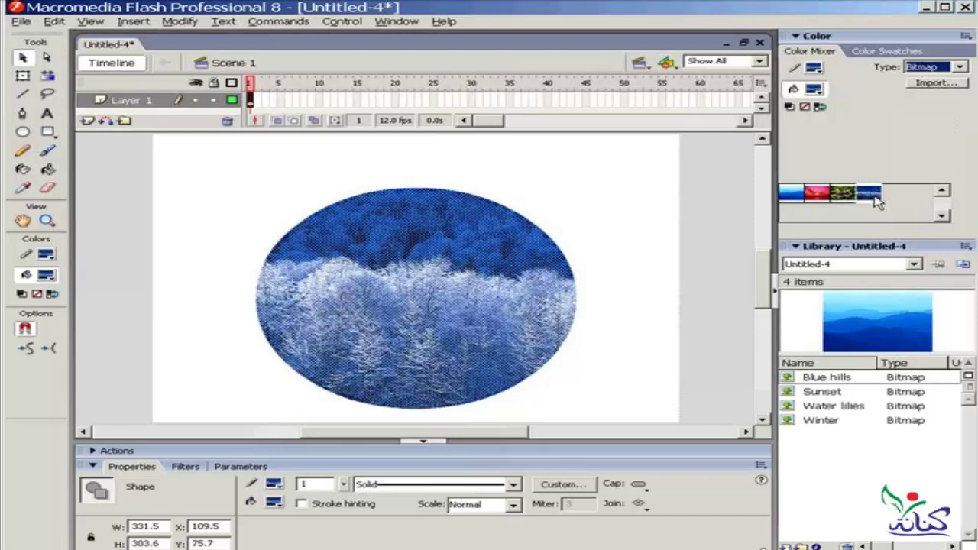
Draw a thin rectangle near the stage top and another overlapping the oval's right side.
click(48, 131)
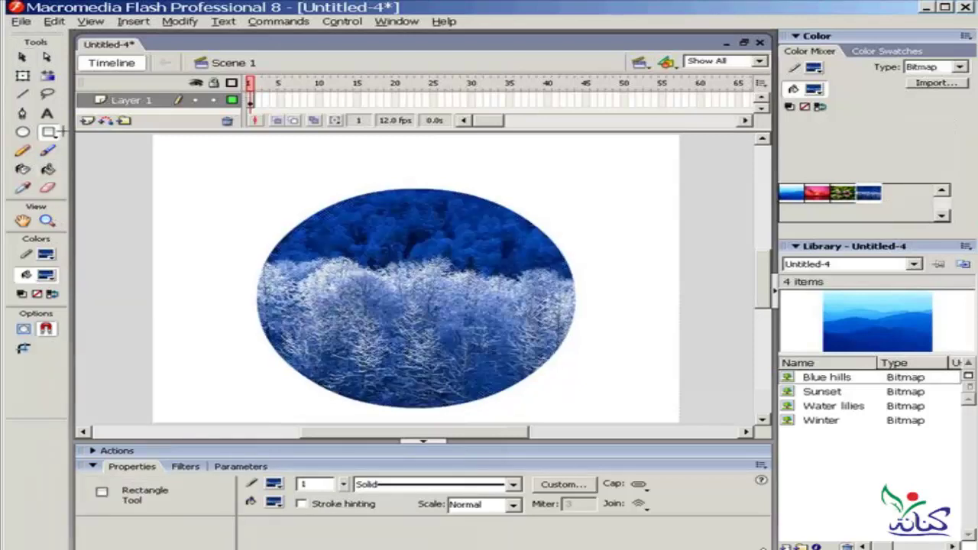
drag(661, 150, 422, 173)
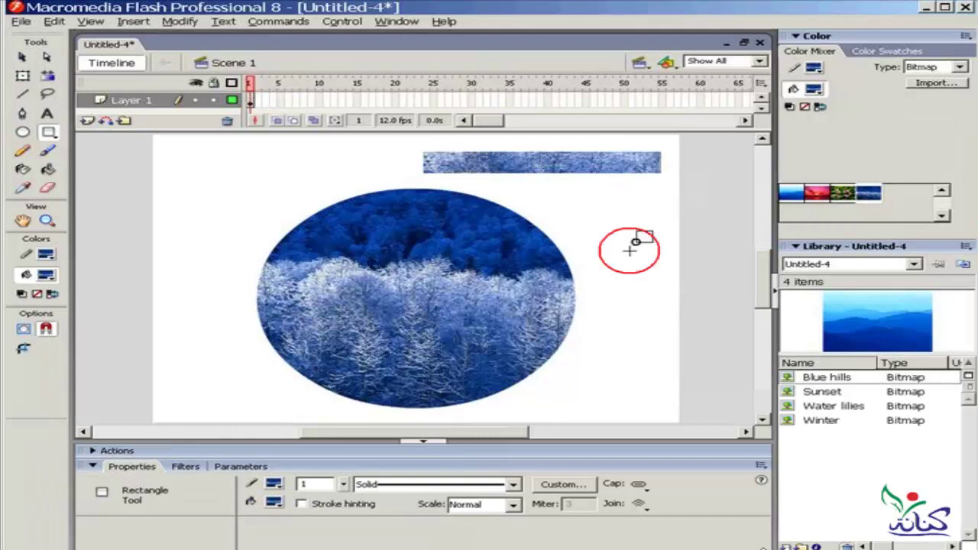
mouse_move(652, 231)
mouse_down()
mouse_move(542, 315)
mouse_move(405, 392)
mouse_up()
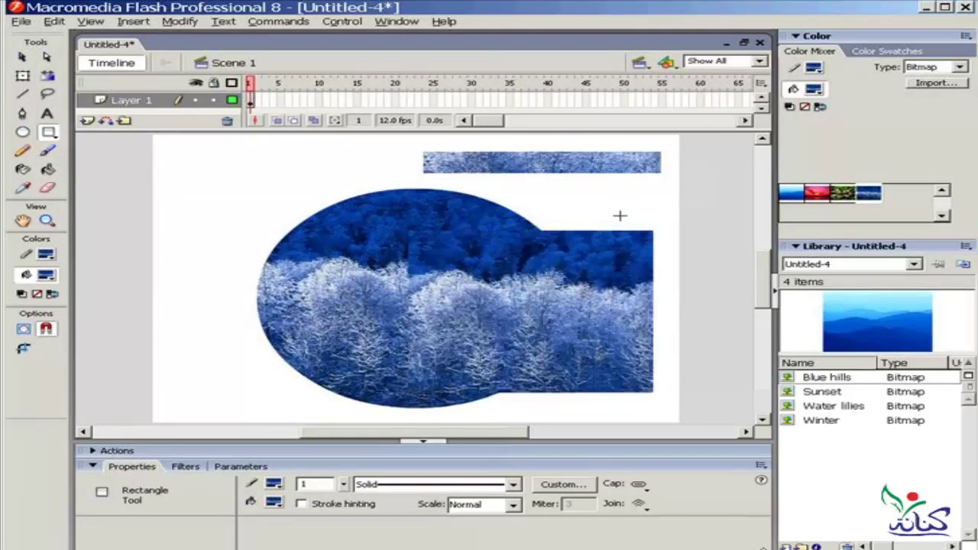
Select the top strip and fill it with the Sunset bitmap.
click(22, 58)
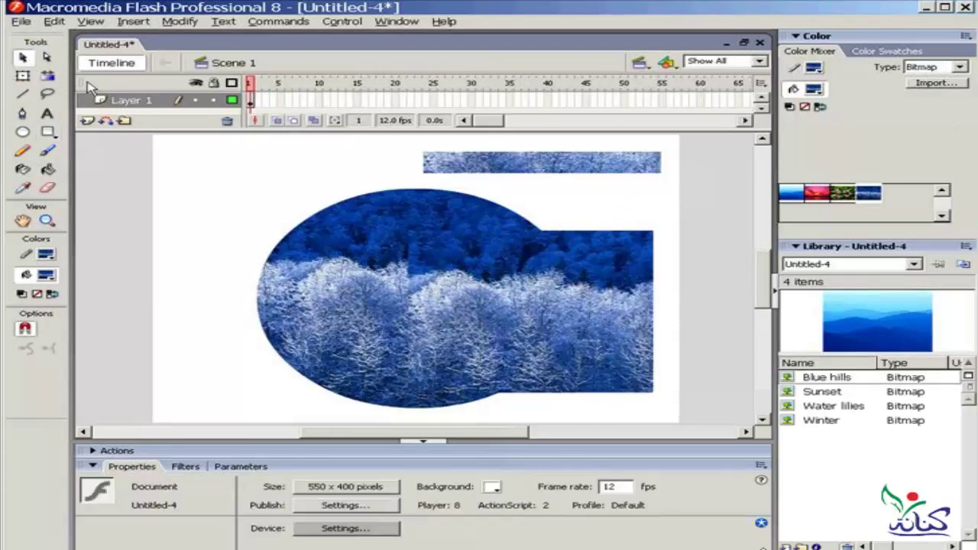
drag(673, 142, 384, 184)
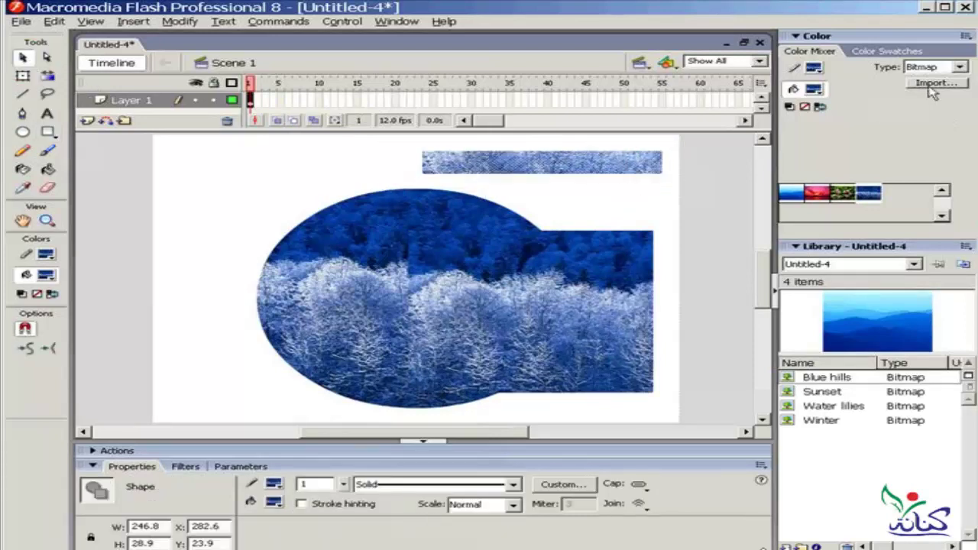
click(842, 192)
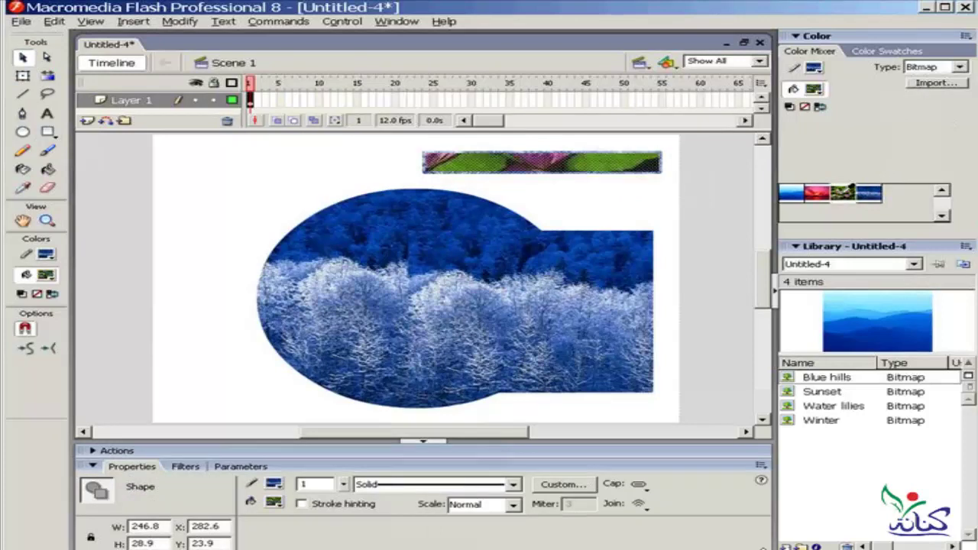
click(831, 188)
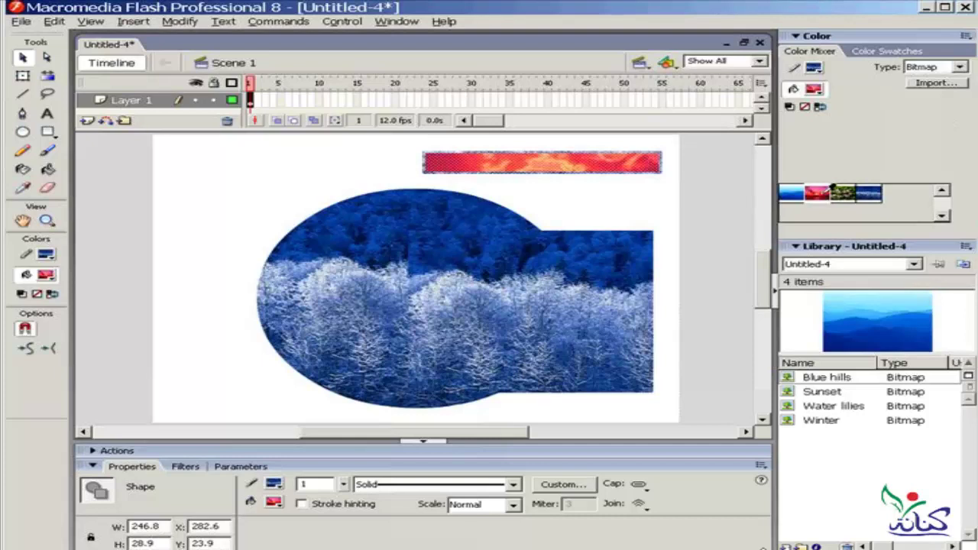
Give the strip's outline a Sunset bitmap stroke, then deselect to view it.
click(817, 72)
click(817, 69)
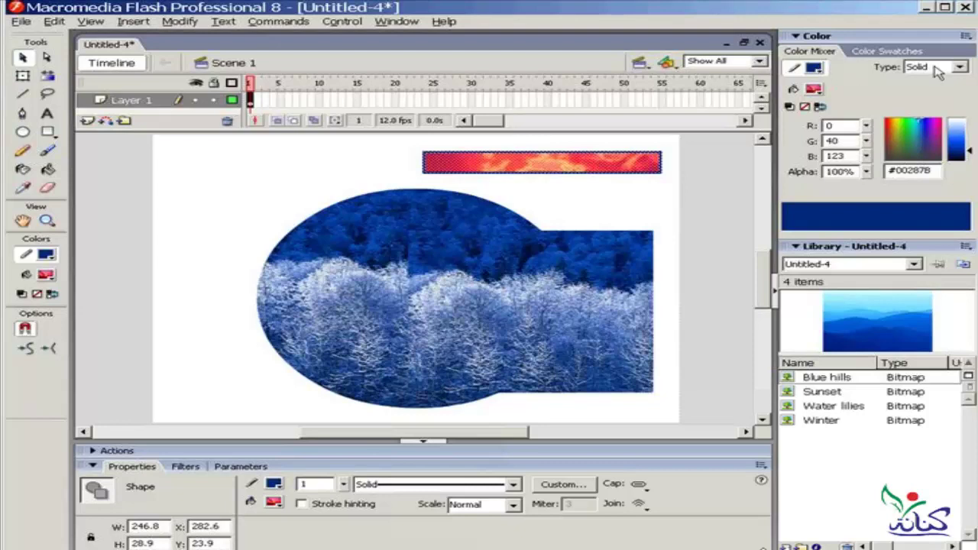
click(960, 67)
click(934, 118)
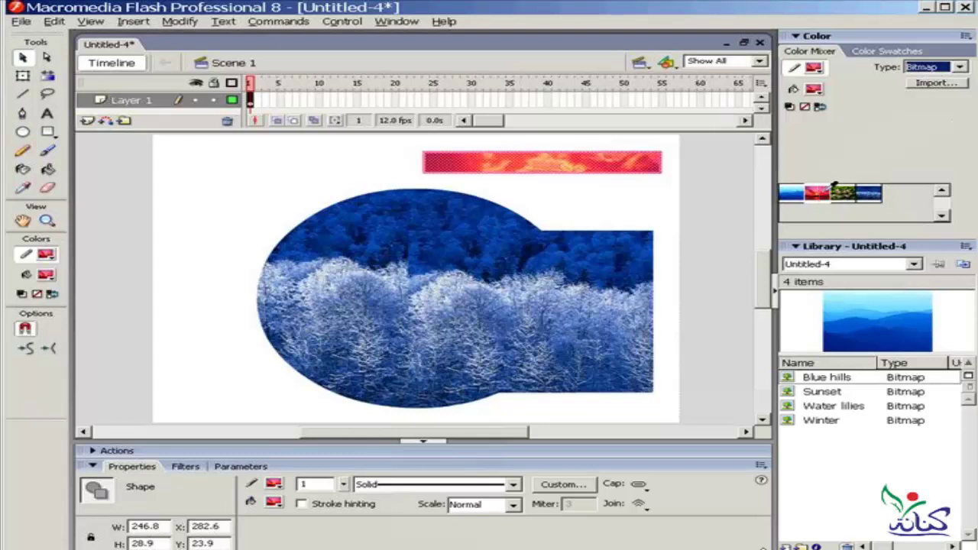
click(867, 195)
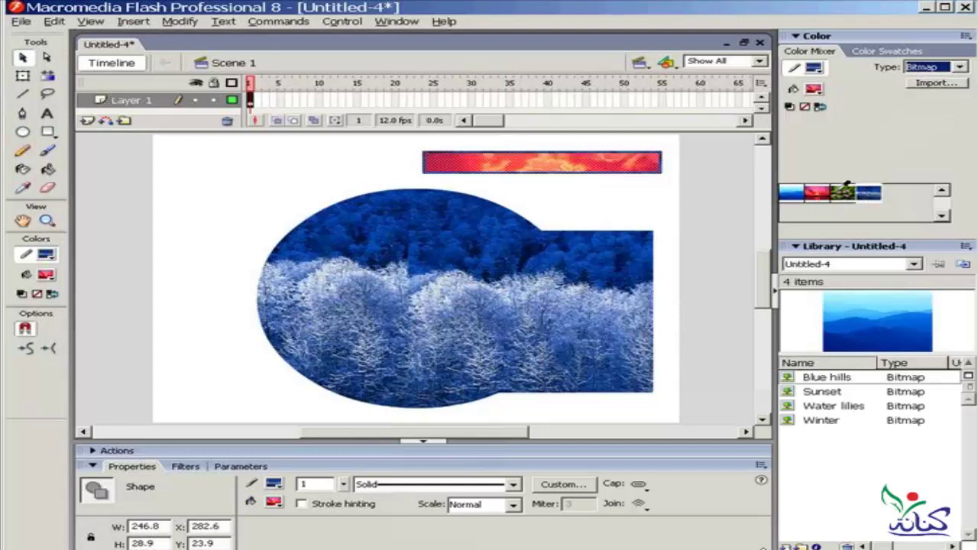
click(822, 191)
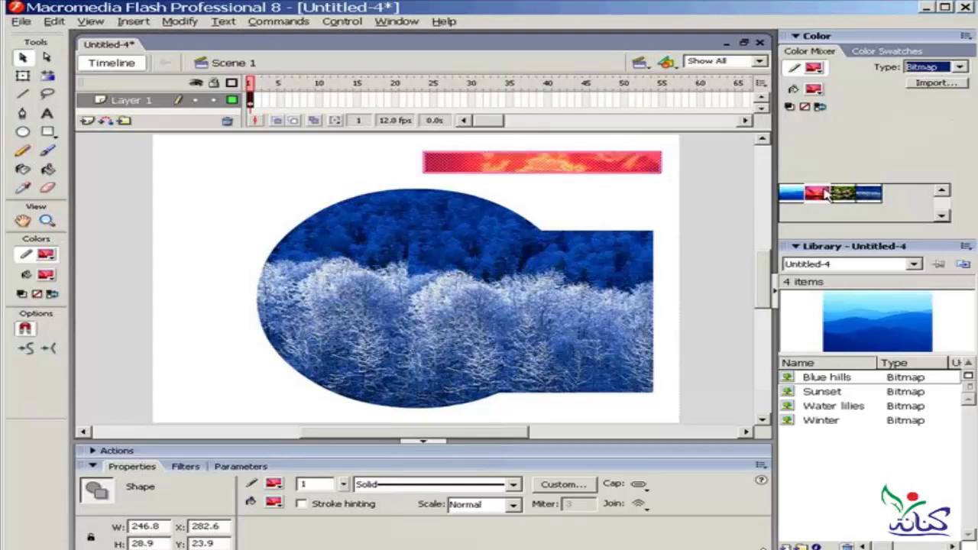
click(589, 197)
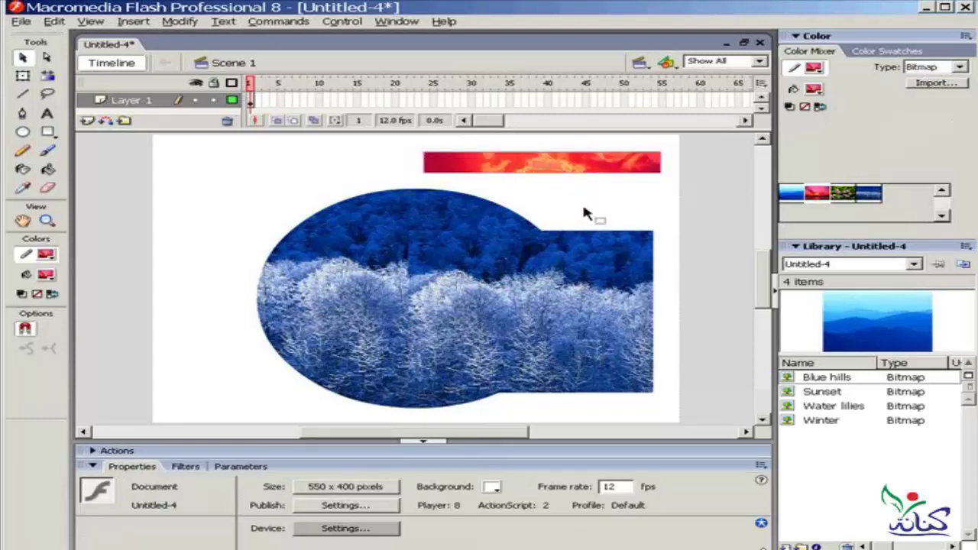
Free-transform the Winter rectangle into a wider, shorter strip.
click(22, 76)
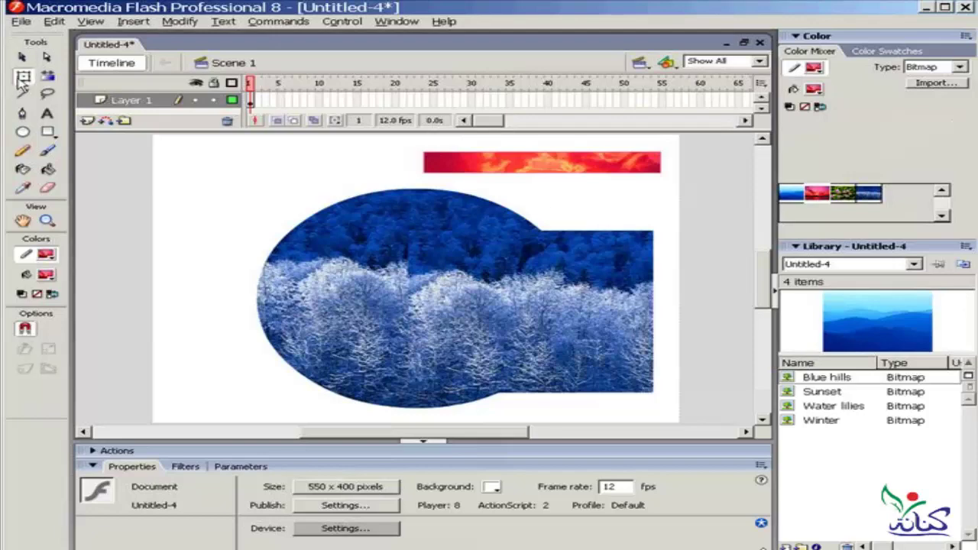
click(477, 257)
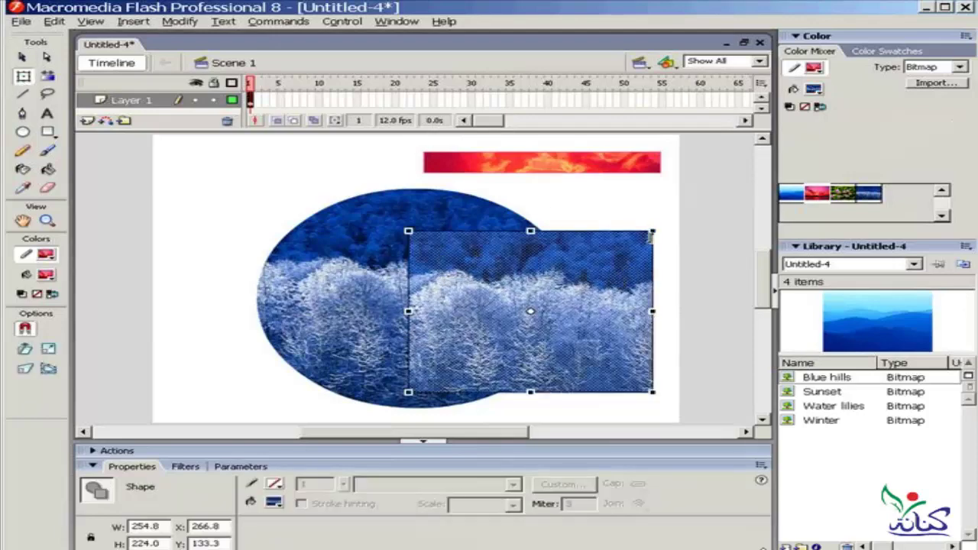
drag(651, 231, 720, 189)
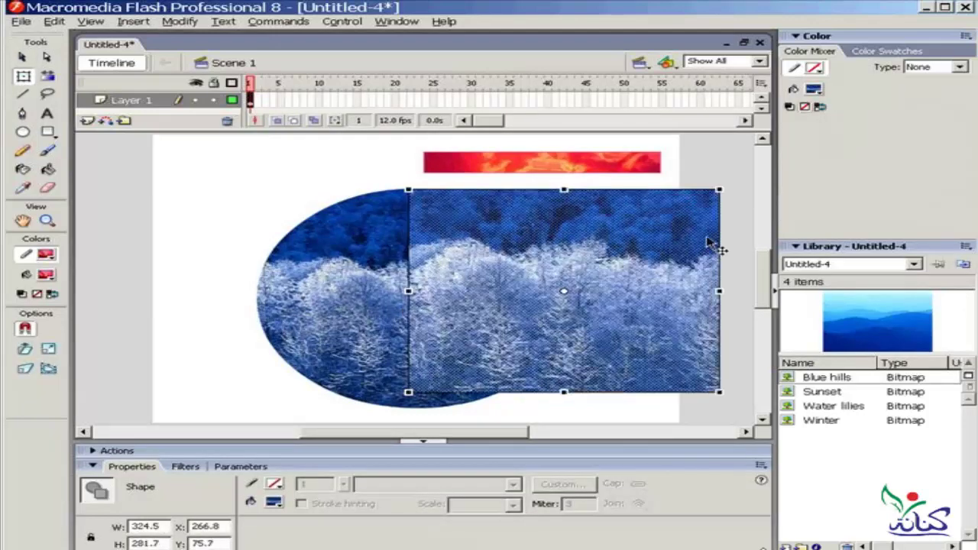
drag(408, 291, 182, 291)
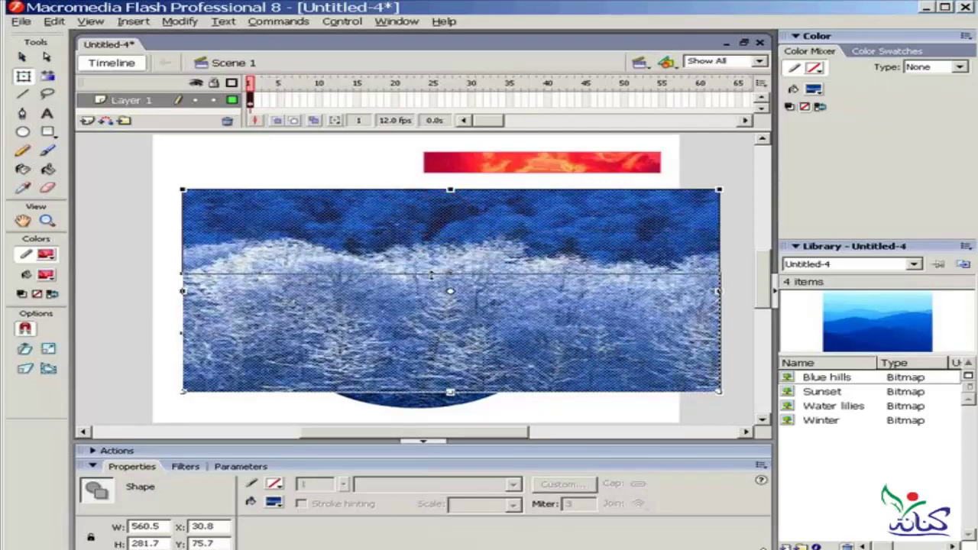
drag(449, 192, 449, 282)
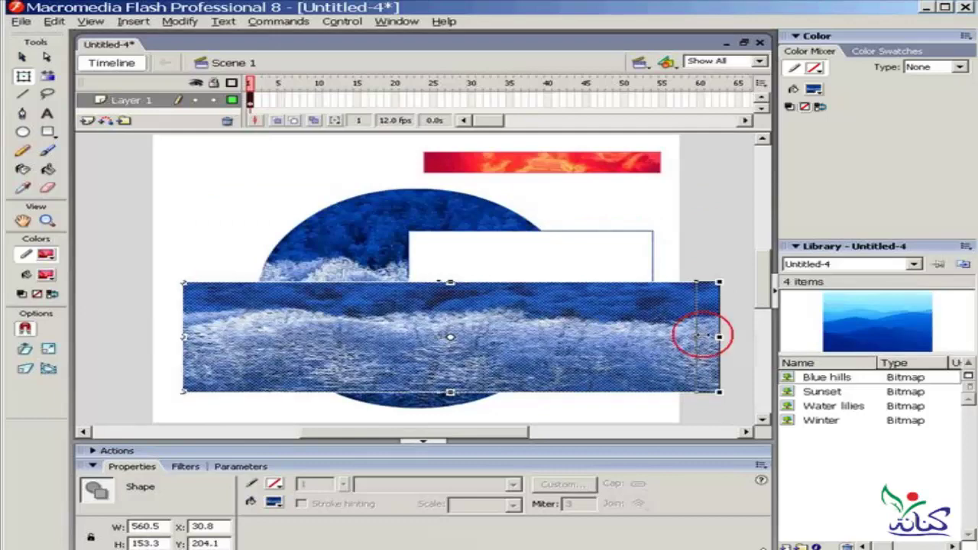
drag(719, 337, 510, 335)
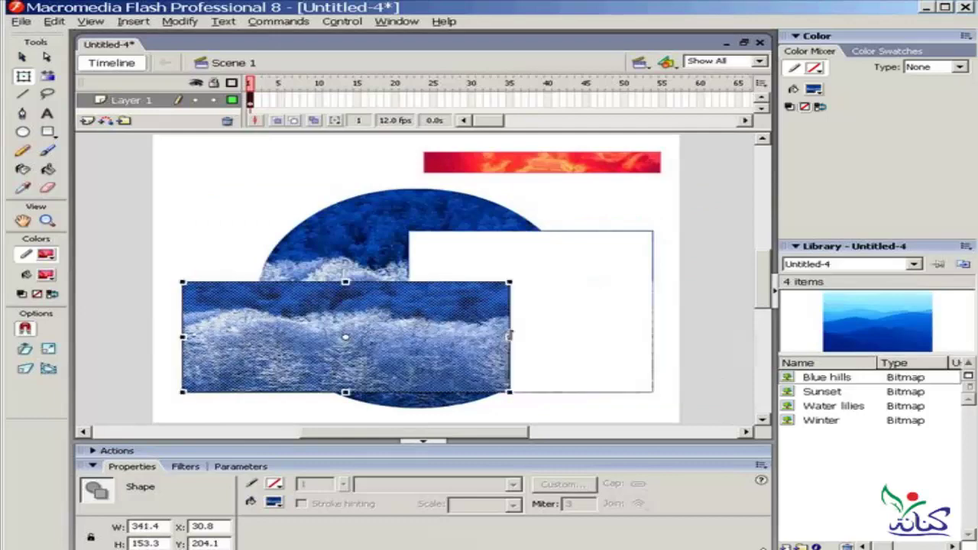
Move the Winter strip over the oval's lower left, then select the empty rectangle outline.
click(201, 180)
mouse_move(349, 343)
mouse_down()
mouse_move(539, 310)
mouse_move(355, 255)
mouse_up()
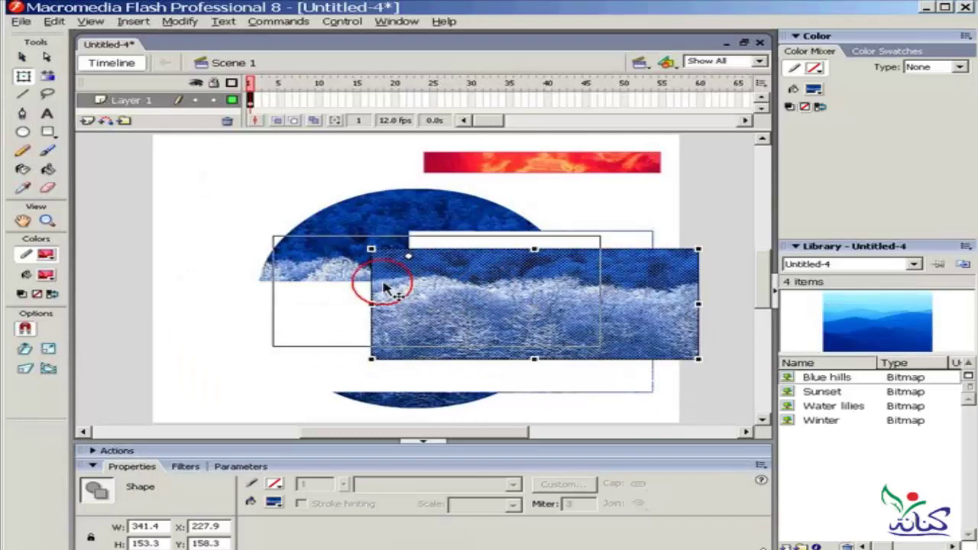
mouse_move(392, 247)
mouse_down()
mouse_move(432, 229)
mouse_move(320, 287)
mouse_move(344, 324)
mouse_up()
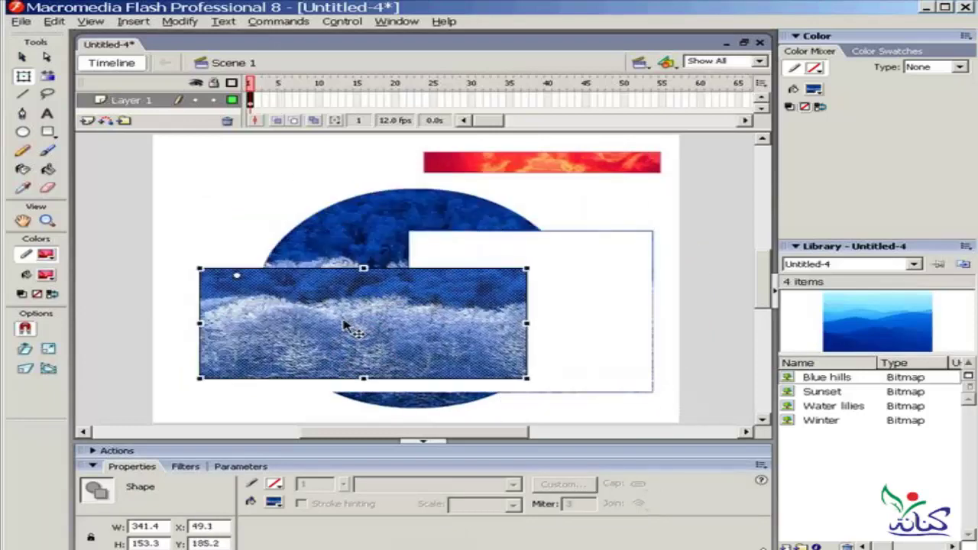
click(562, 256)
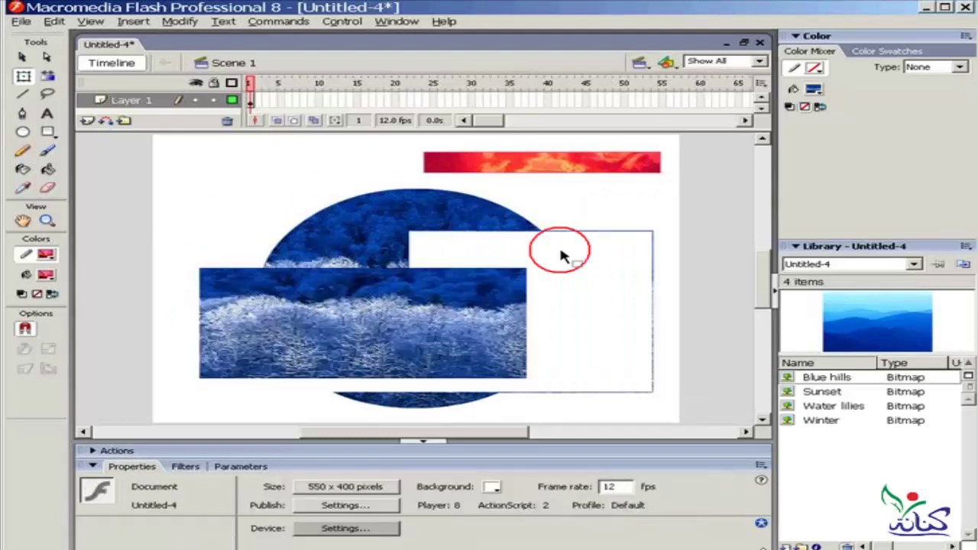
drag(560, 255, 506, 229)
Select all stage objects with Ctrl+A and delete the oval, strip and rectangle.
click(592, 263)
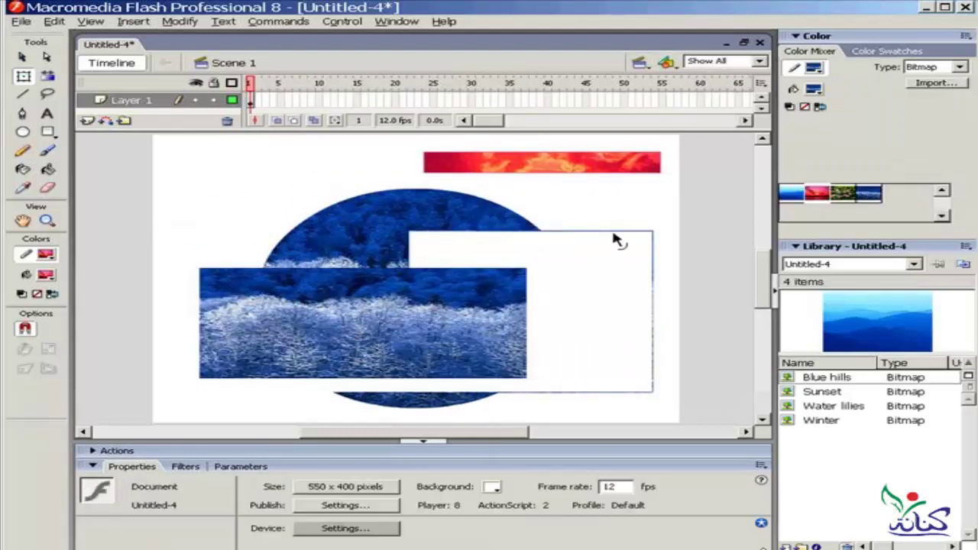
click(614, 231)
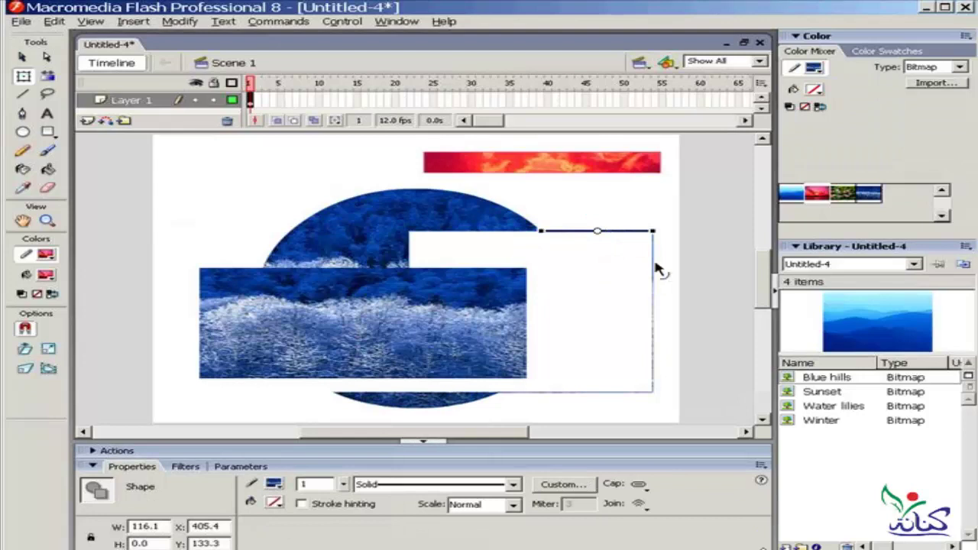
double_click(652, 266)
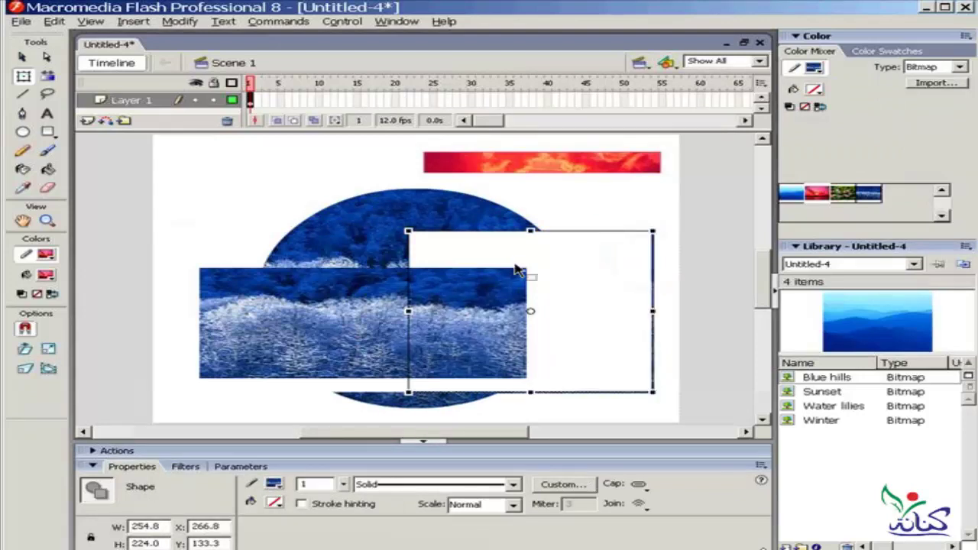
key(ctrl+a)
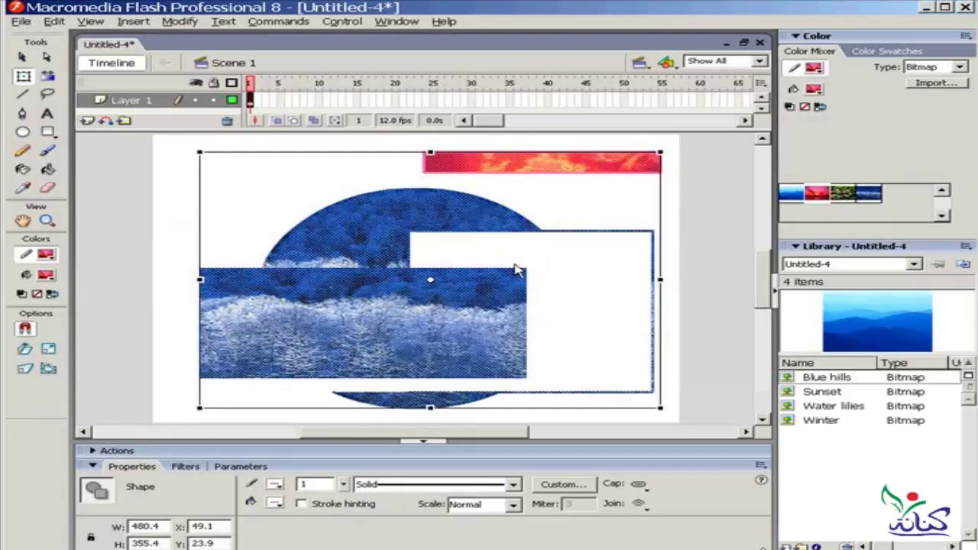
key(Delete)
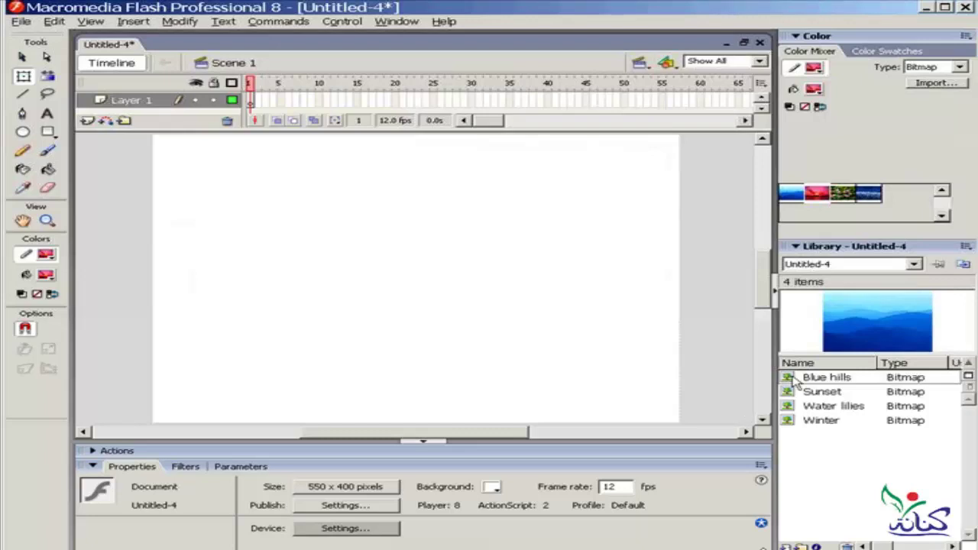
Drag the Winter bitmap onto the stage and set its width to 500 and height to 400.
click(789, 421)
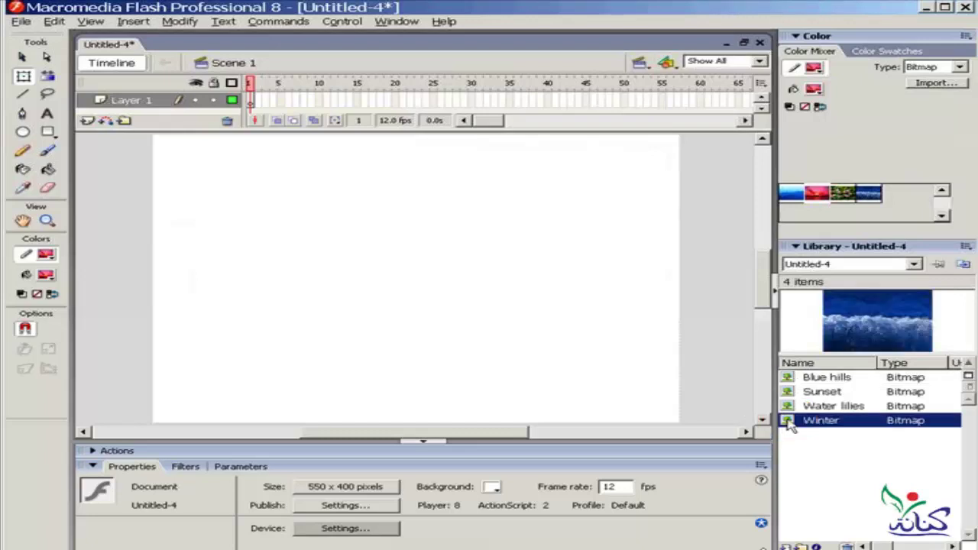
drag(789, 422, 359, 237)
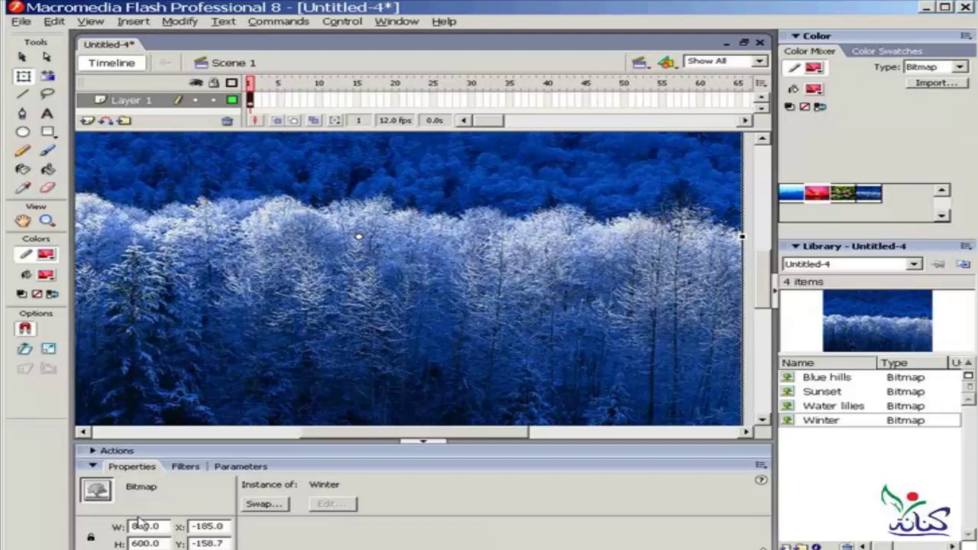
drag(147, 526, 113, 527)
text(500)
key(Return)
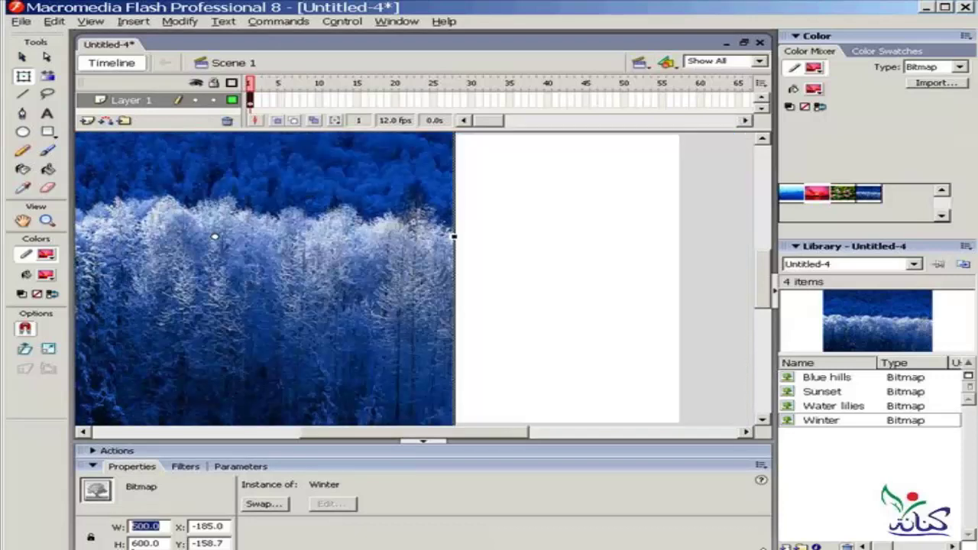
drag(156, 543, 106, 544)
text(500)
key(Return)
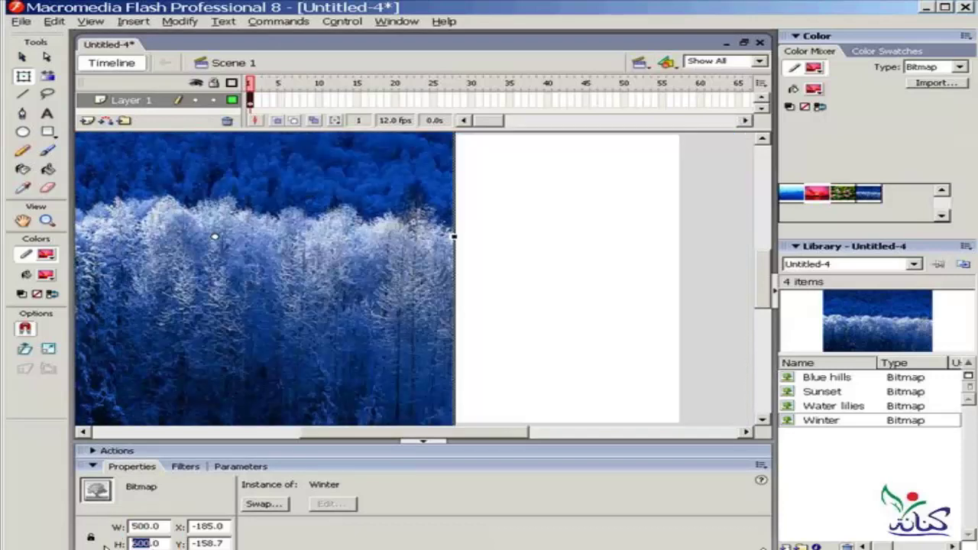
text(400)
key(Return)
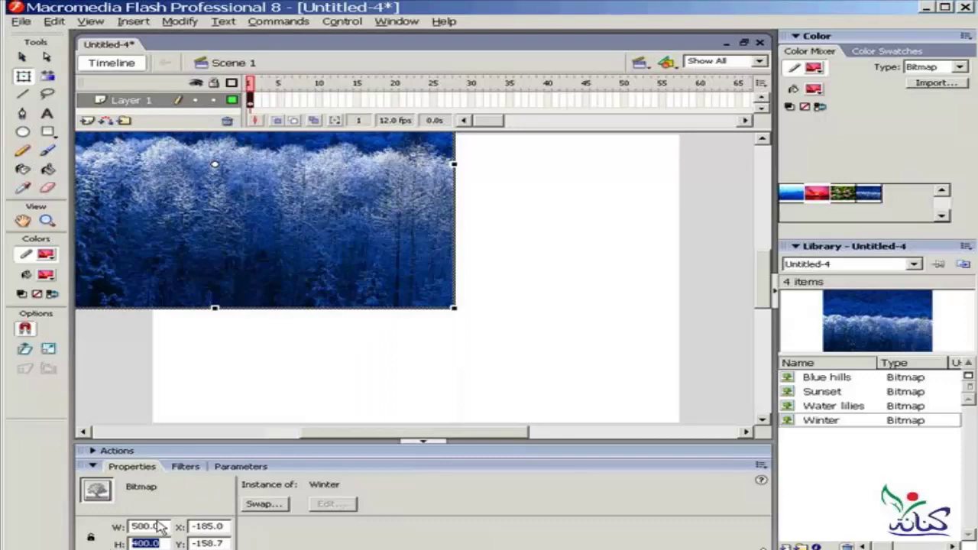
Squash the Winter image to 500 x 308.6 and move it to X 18, Y 34.4.
drag(277, 225, 469, 332)
scroll(447, 234, up, 1)
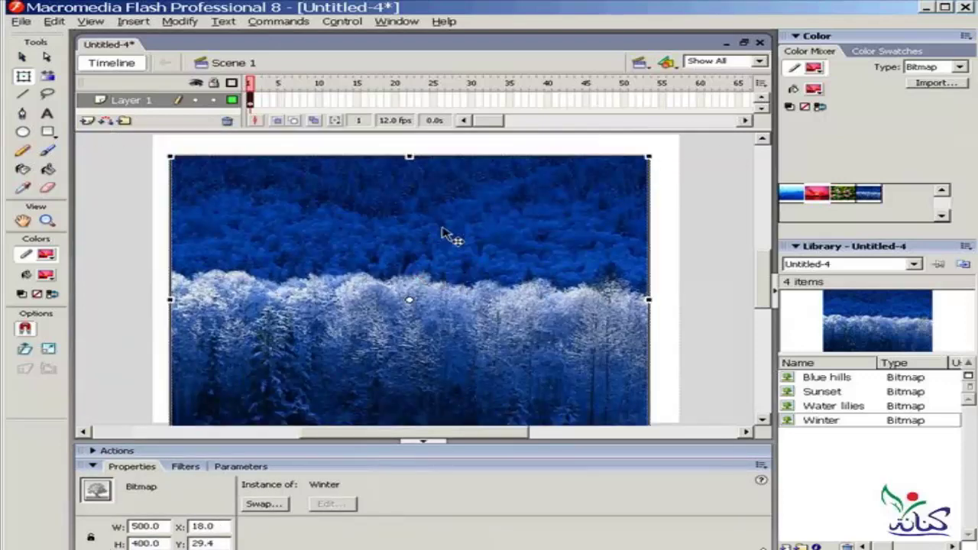
drag(410, 156, 409, 189)
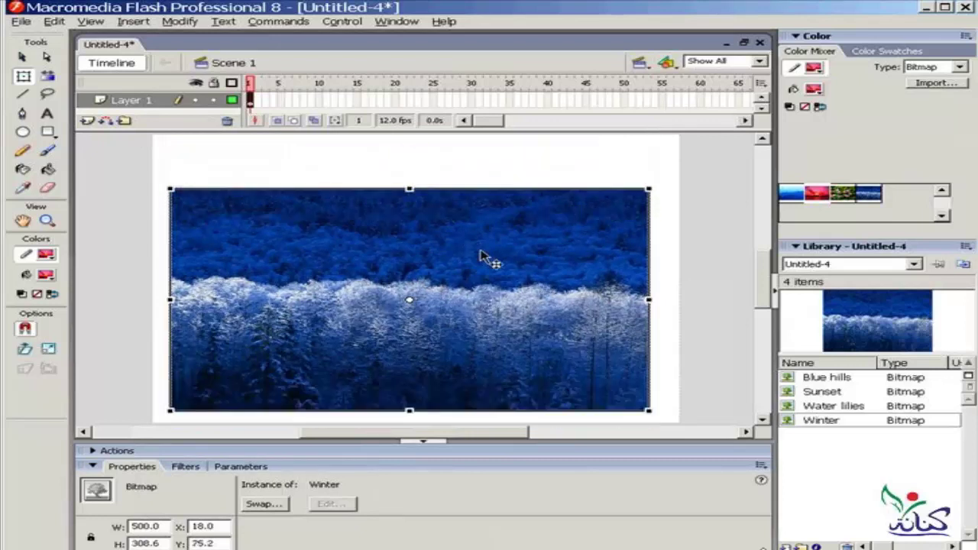
drag(481, 259, 489, 229)
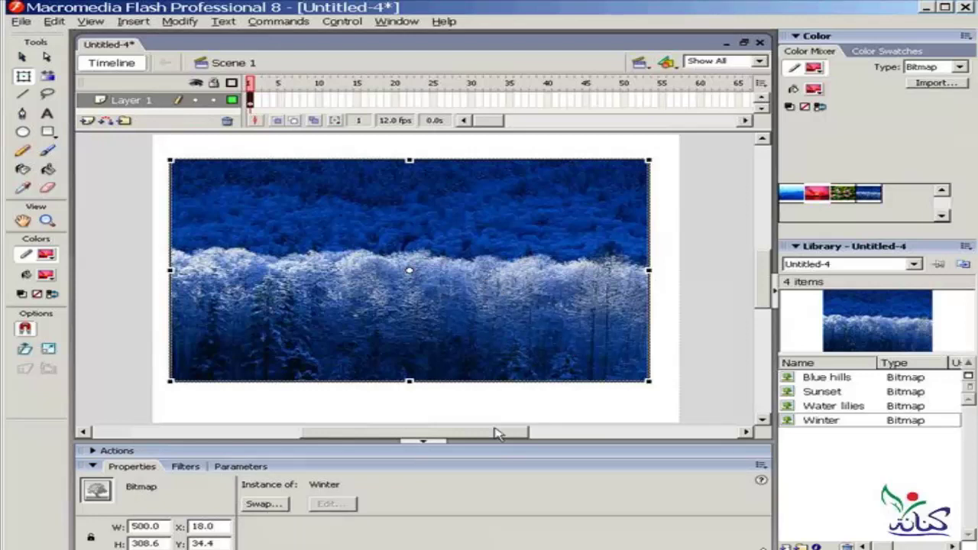
Convert the Winter image with F8 into a Movie clip named Symbol 1.
key(F8)
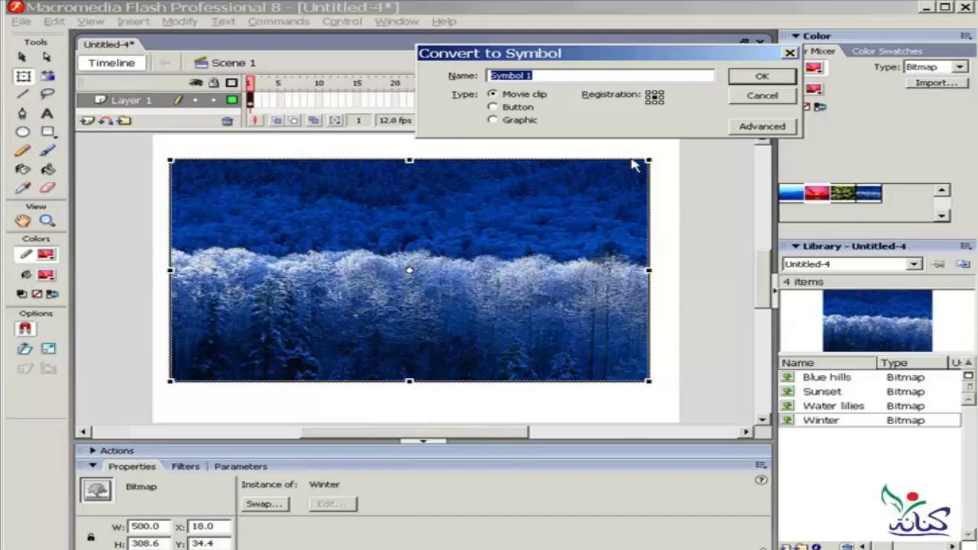
click(762, 79)
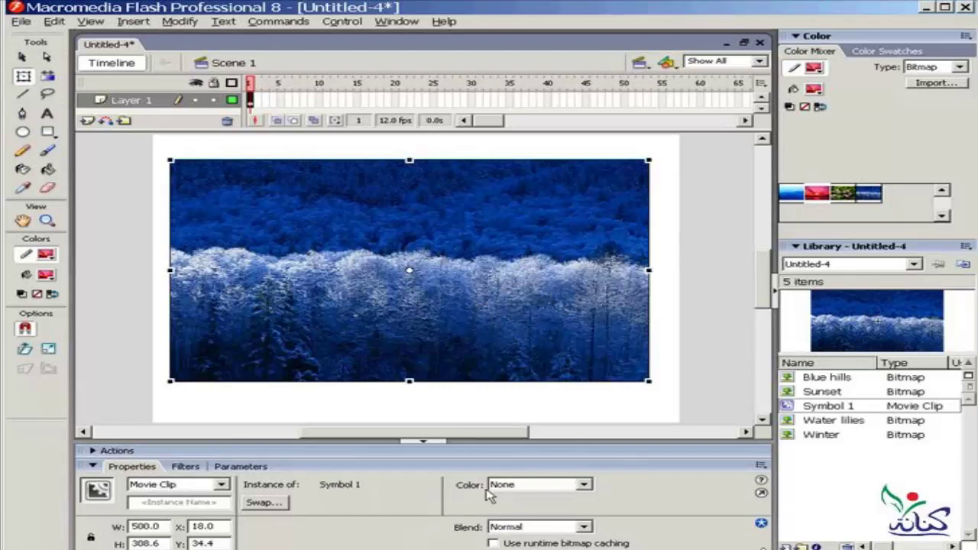
Try a 47% Brightness colour effect on Symbol 1, then a Tint effect.
click(584, 485)
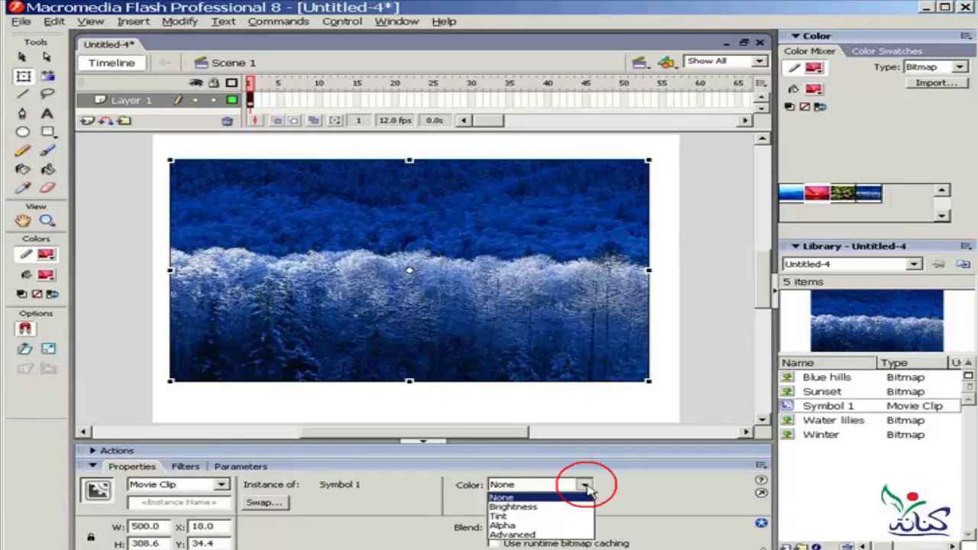
click(544, 508)
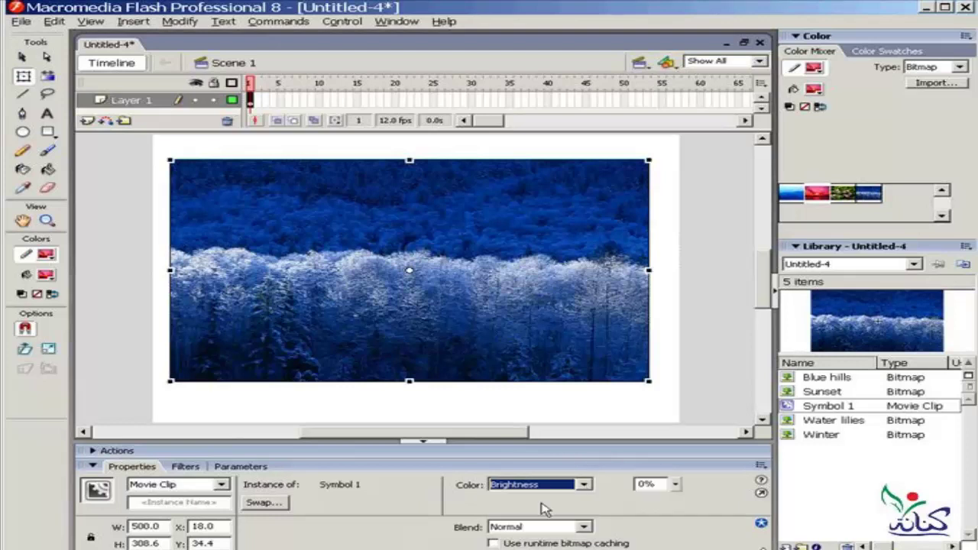
click(676, 485)
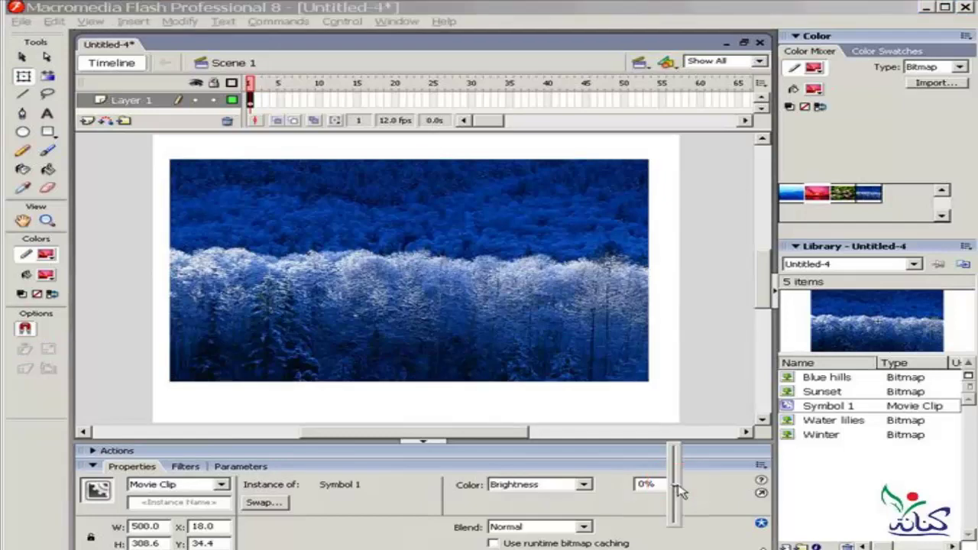
mouse_move(680, 492)
mouse_down()
mouse_move(680, 473)
mouse_move(679, 504)
mouse_up()
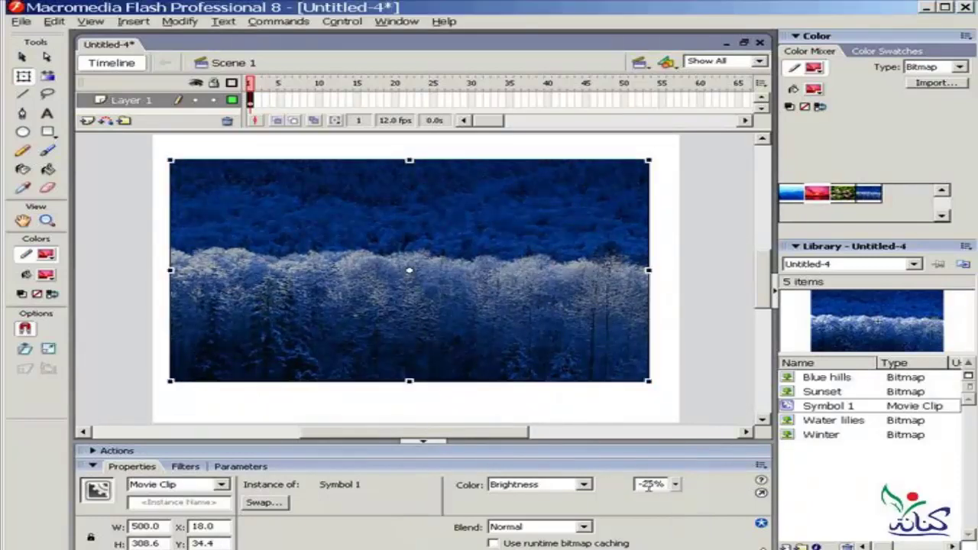
click(586, 484)
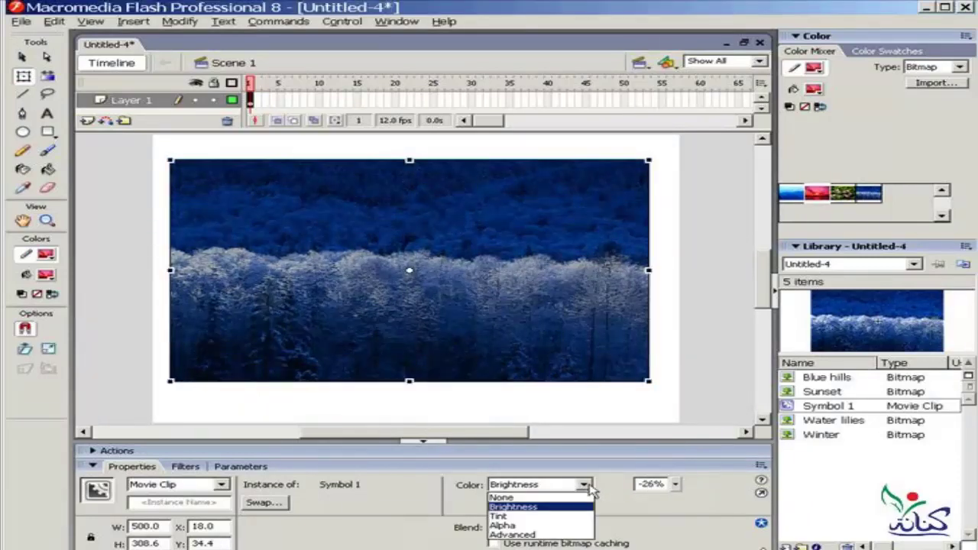
click(561, 518)
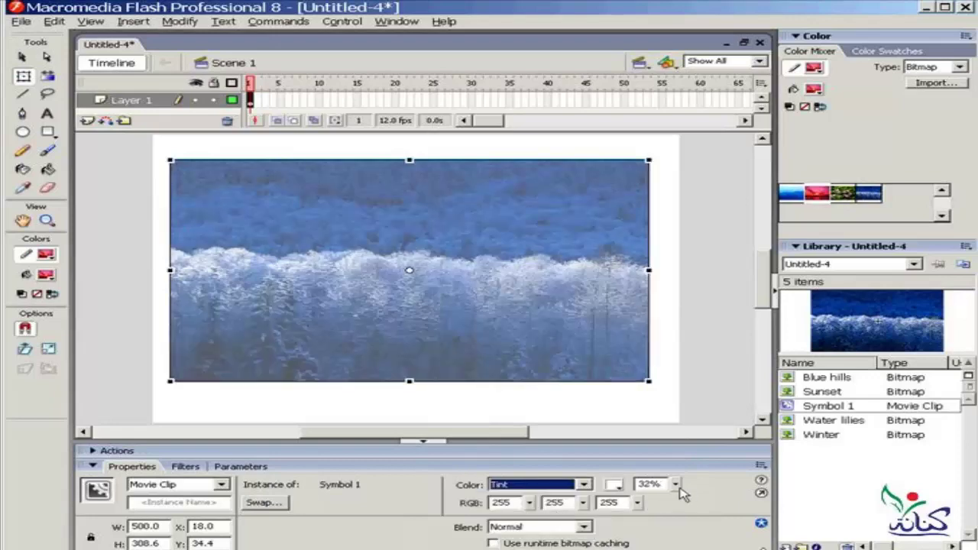
drag(675, 483, 679, 500)
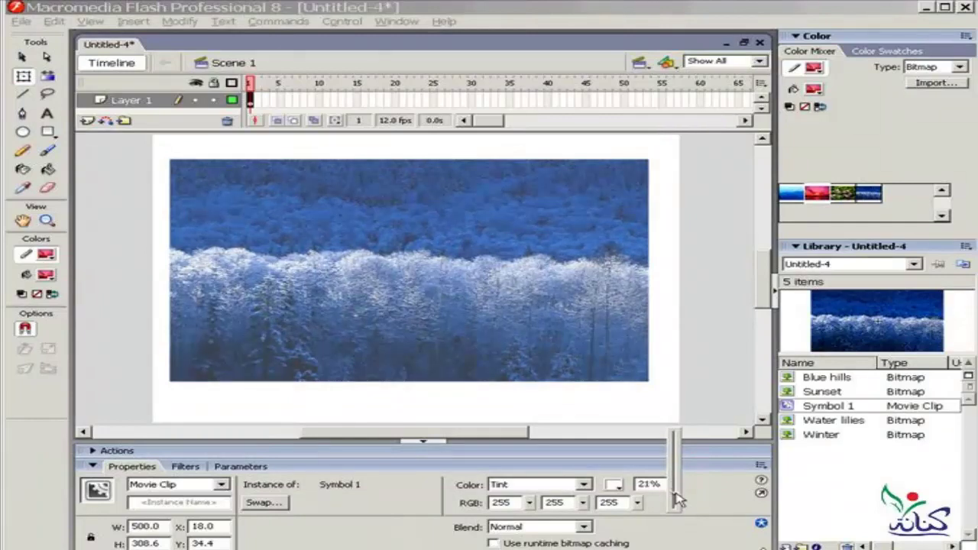
Switch Symbol 1's colour effect to Alpha at 71%.
click(563, 486)
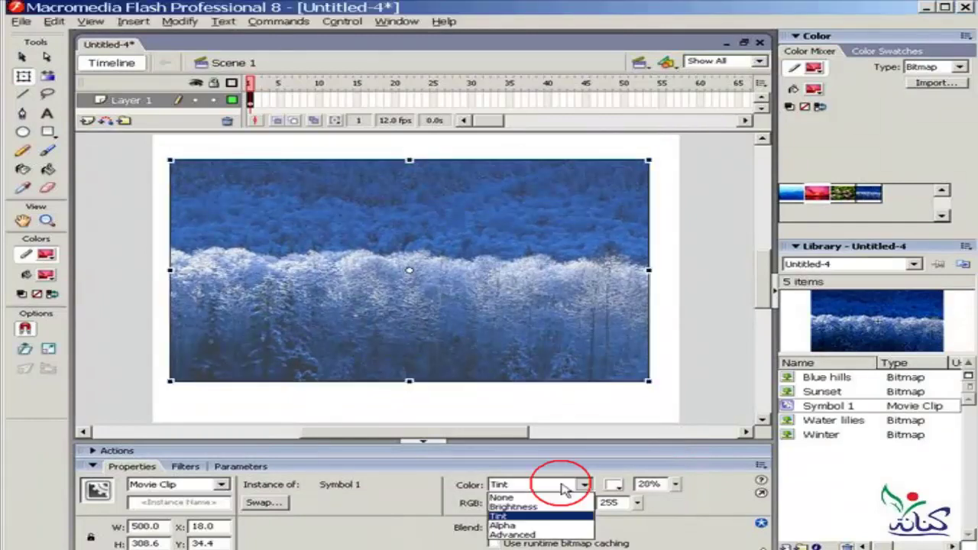
click(549, 524)
mouse_move(675, 483)
mouse_down()
mouse_move(678, 453)
mouse_move(677, 488)
mouse_up()
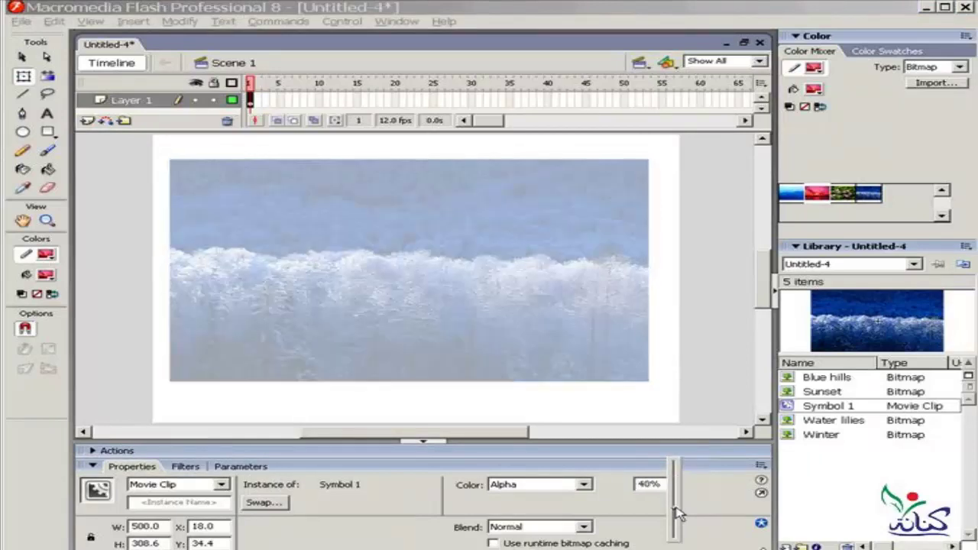
click(539, 489)
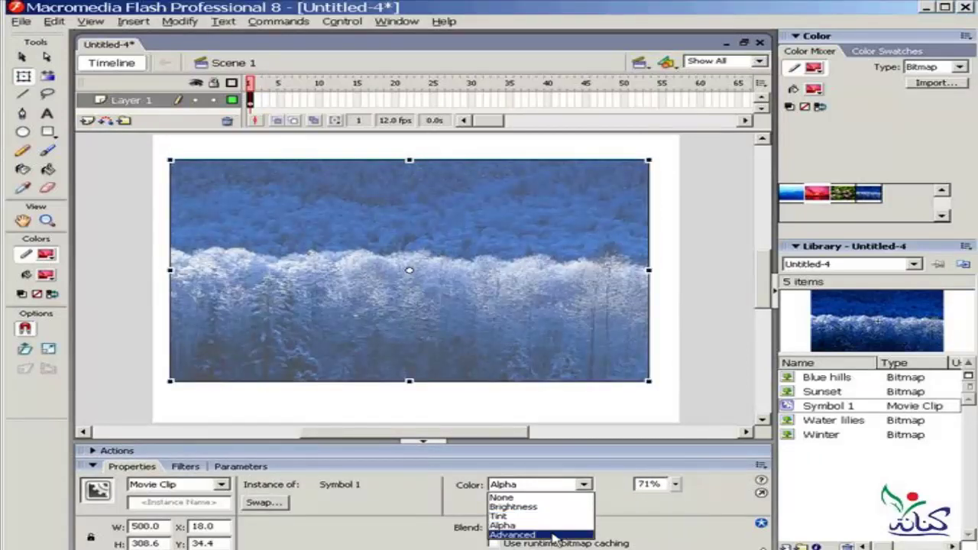
click(540, 489)
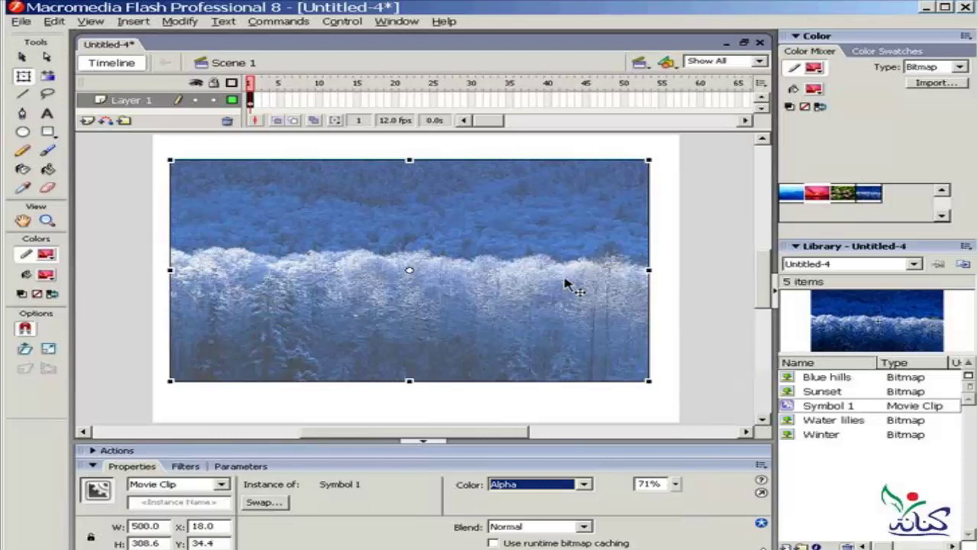
Narrow the Winter clip from its right side to about 361 pixels wide, keeping its height.
click(663, 260)
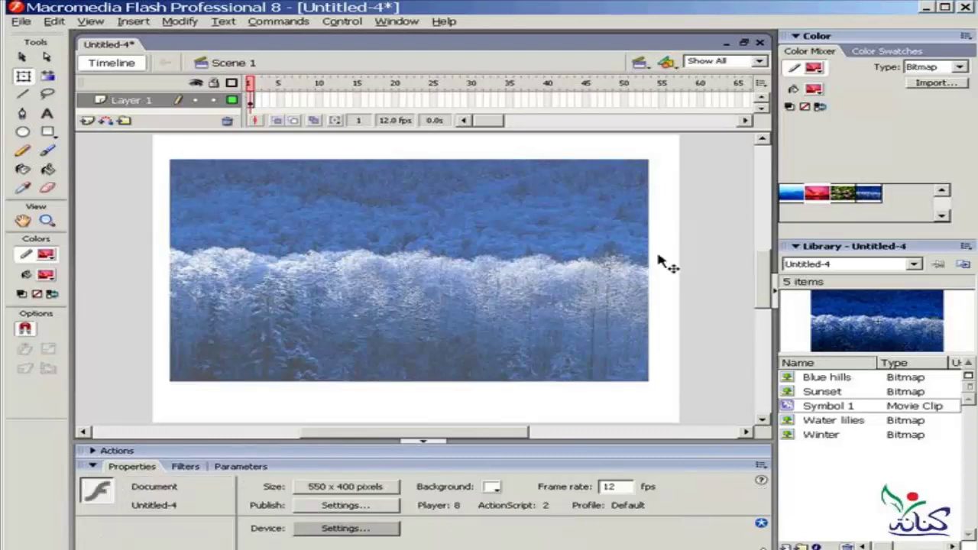
click(498, 266)
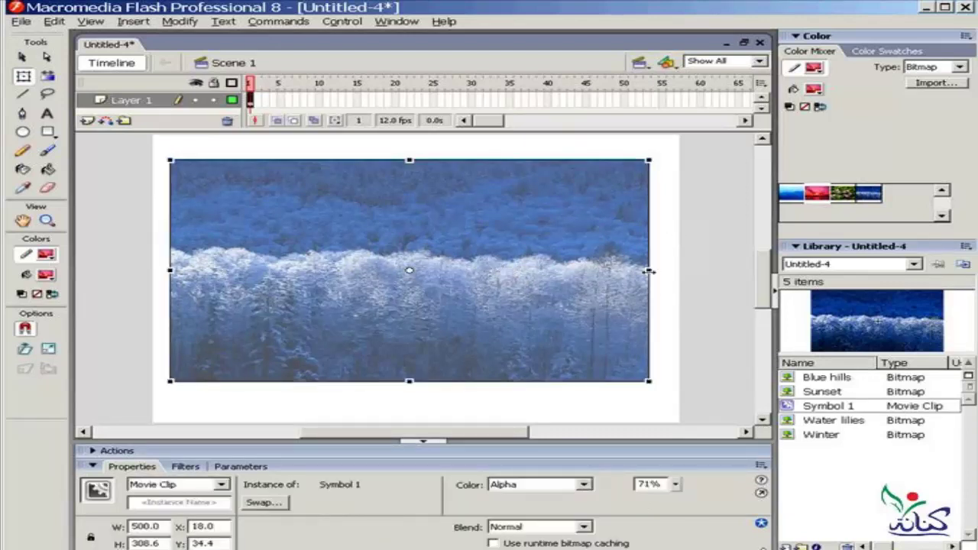
drag(649, 270, 581, 268)
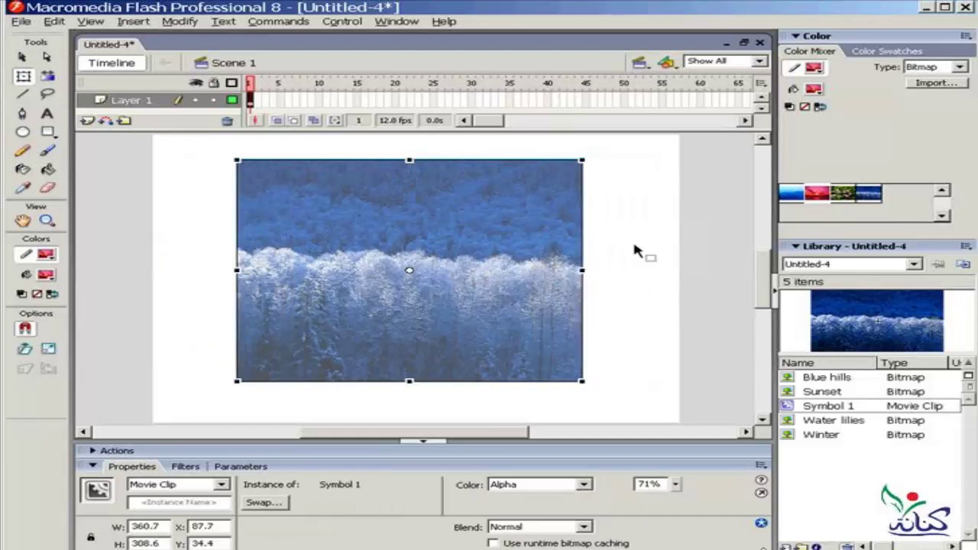
click(642, 252)
click(787, 392)
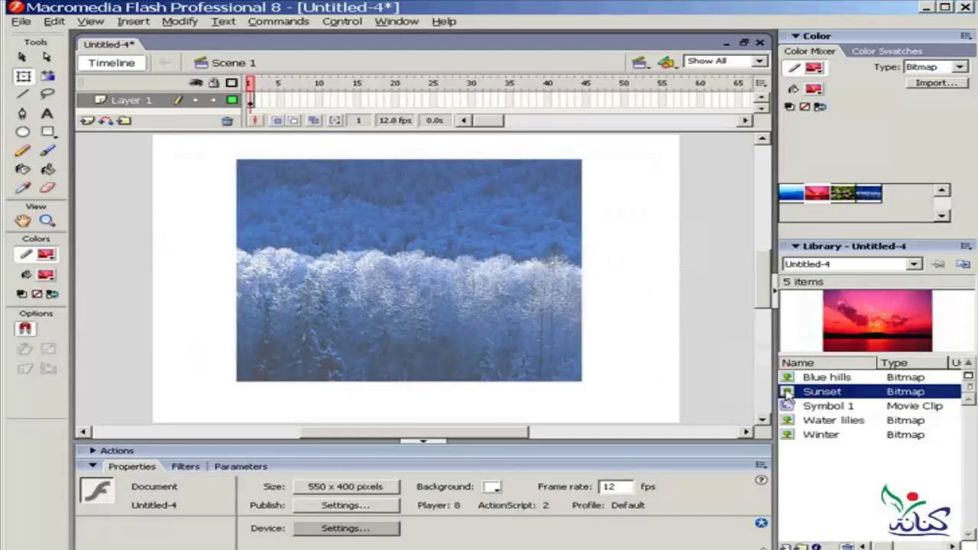
Place the Sunset bitmap on the stage and size it to W 400, H 300.
drag(787, 392, 640, 339)
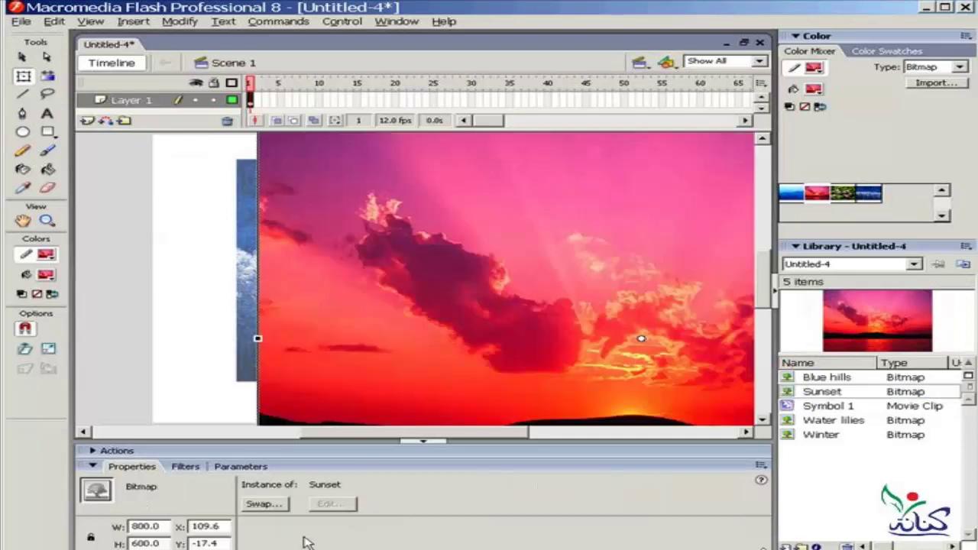
double_click(143, 526)
text(400)
key(Tab)
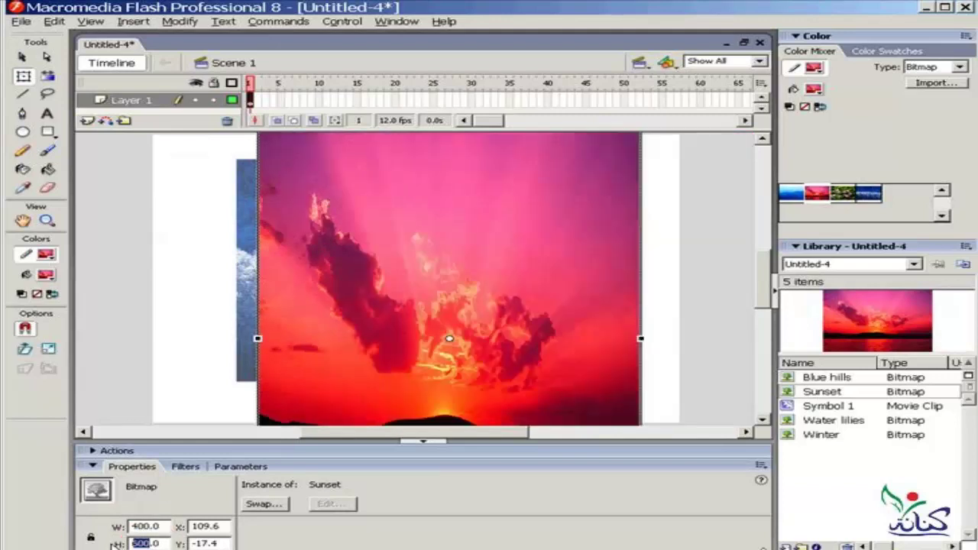
text(300)
key(Return)
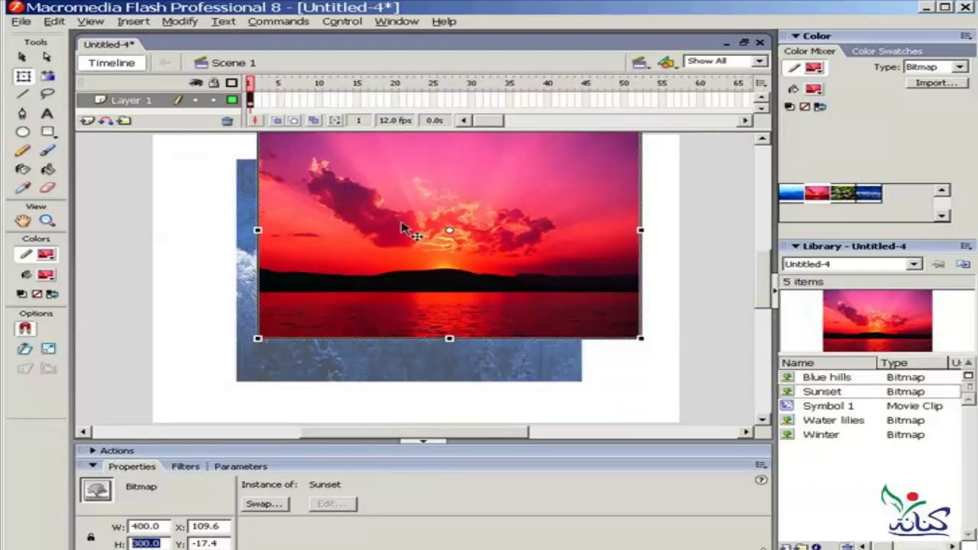
Move the Sunset image up-left over the winter clip and start converting it to a symbol.
drag(404, 225, 334, 265)
drag(397, 263, 375, 242)
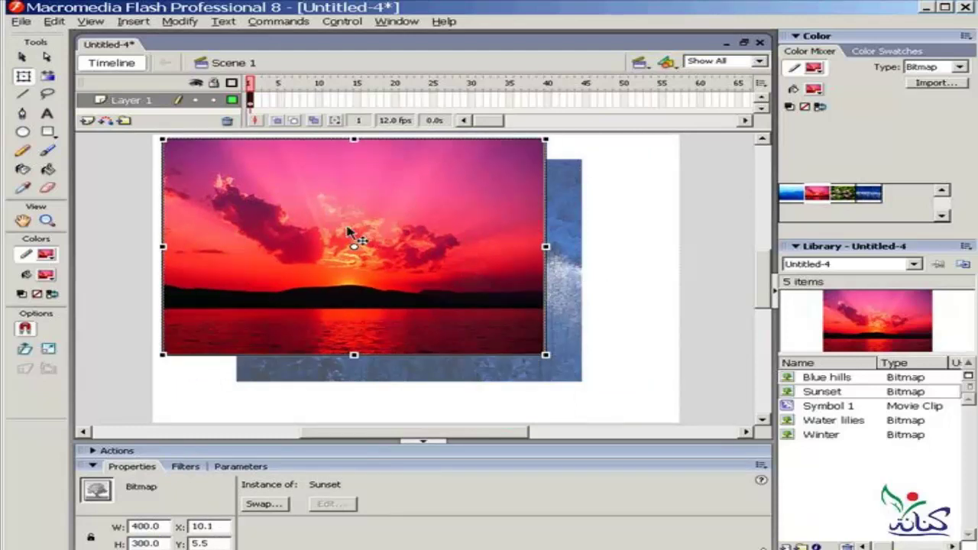
key(F8)
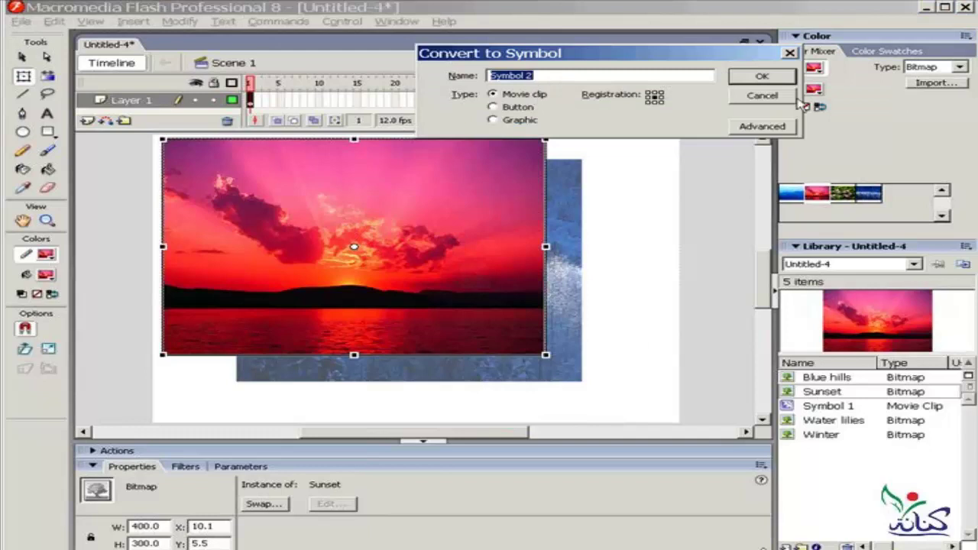
Accept Movie clip and the name Symbol 2 in Convert to Symbol.
click(762, 77)
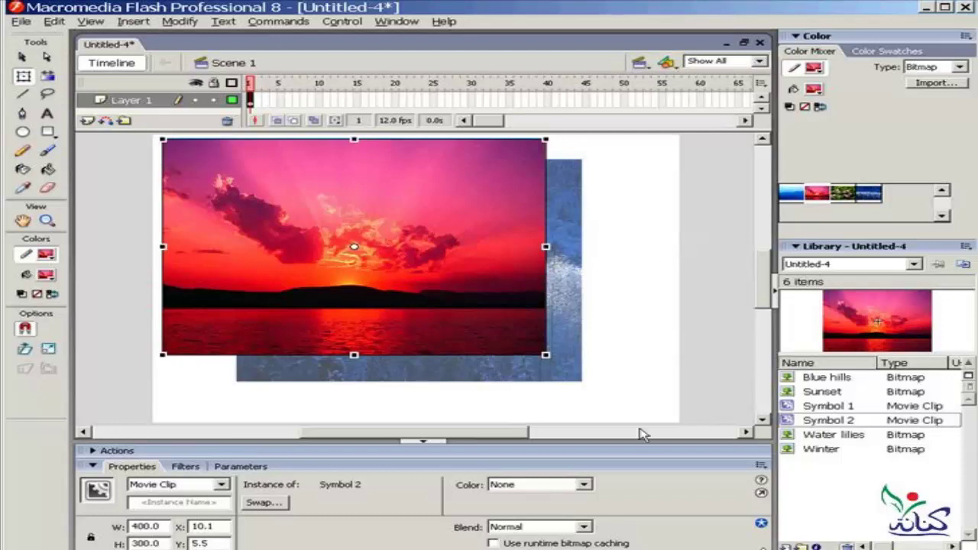
click(585, 487)
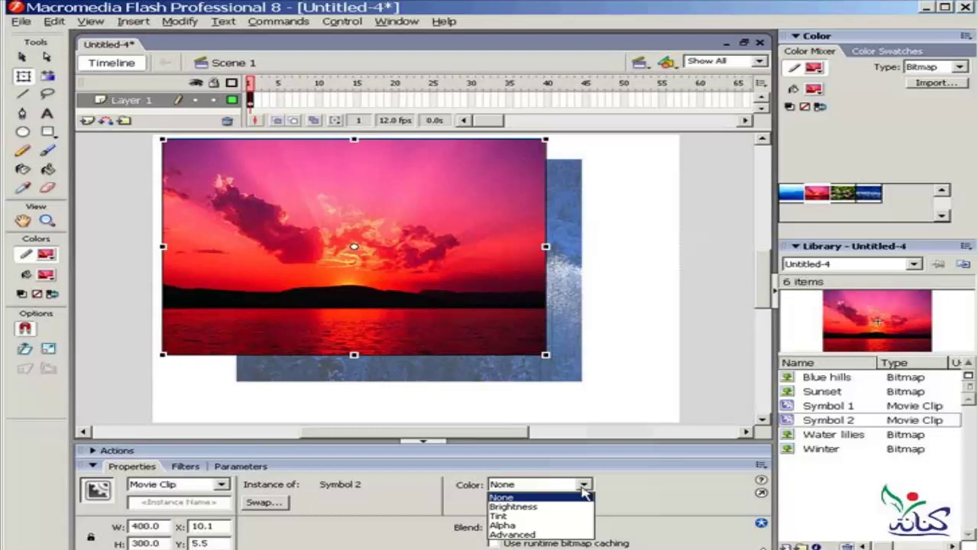
click(581, 526)
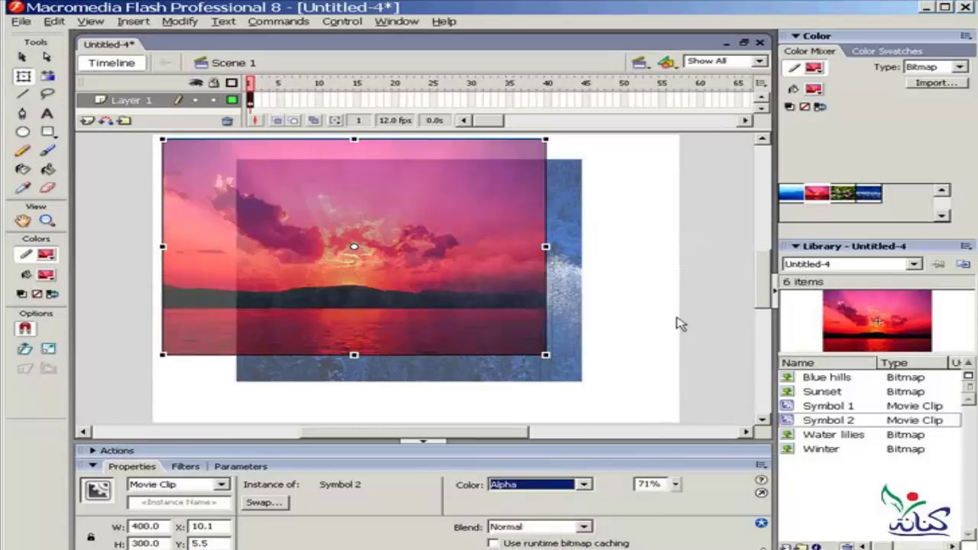
click(675, 485)
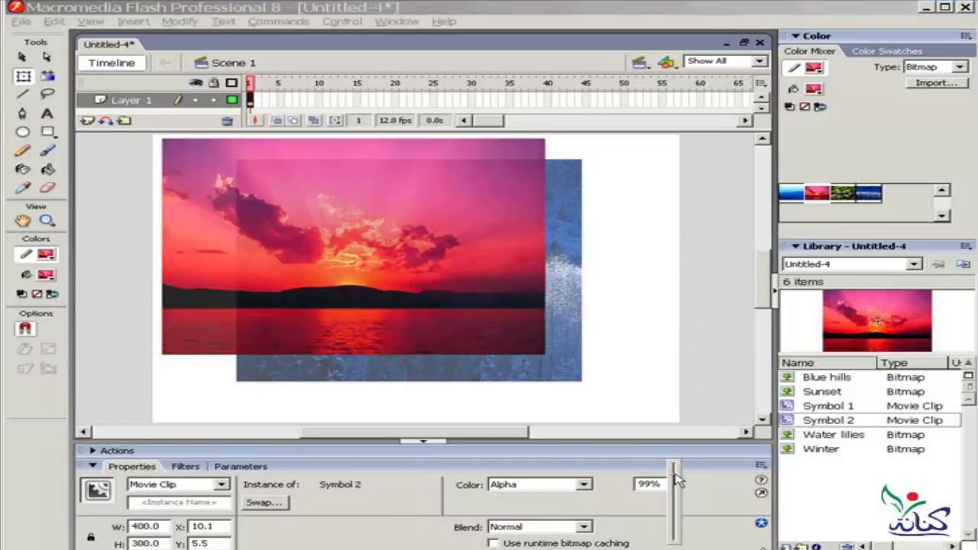
mouse_move(676, 489)
mouse_down()
mouse_move(677, 529)
mouse_move(676, 499)
mouse_up()
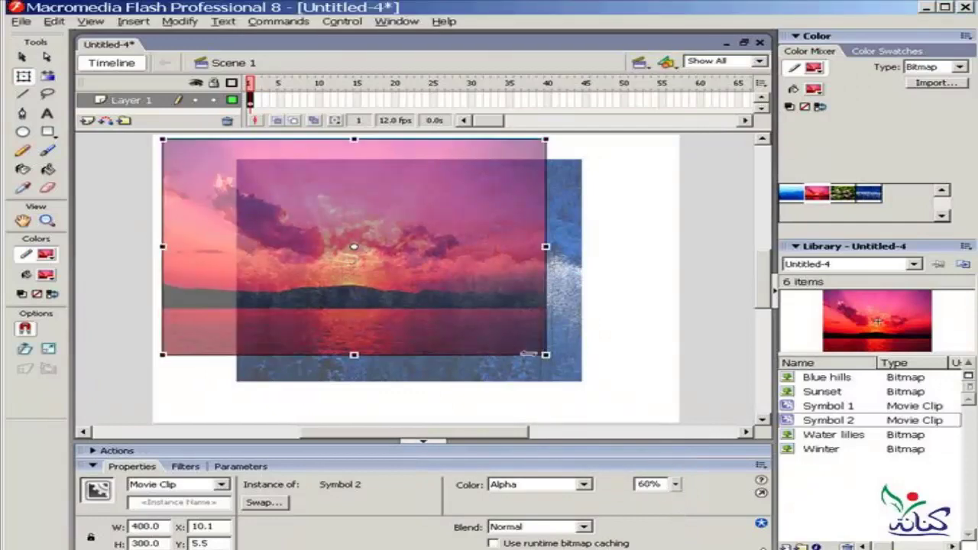
click(607, 278)
click(497, 308)
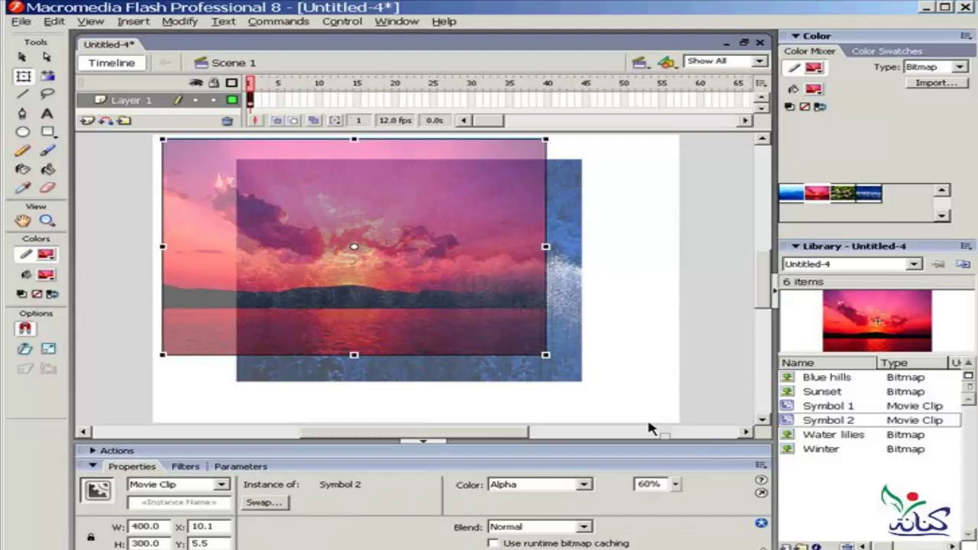
click(583, 484)
click(511, 497)
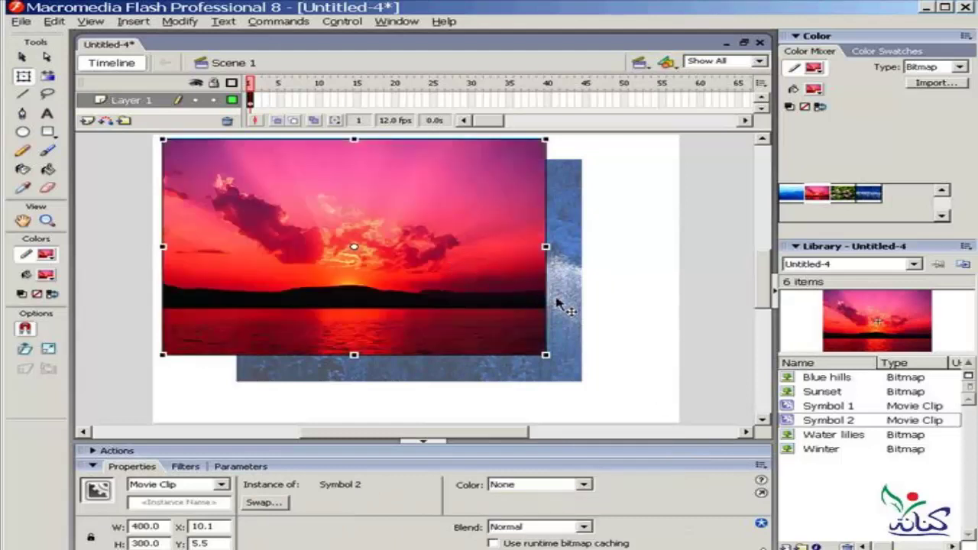
Try a green tint on the sunset clip, then set its Color effect back to None.
click(583, 485)
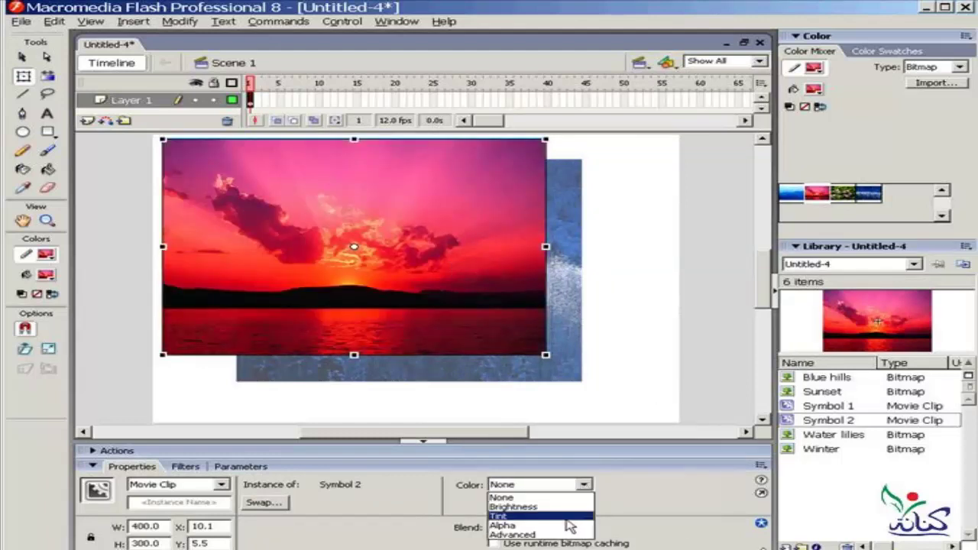
click(569, 517)
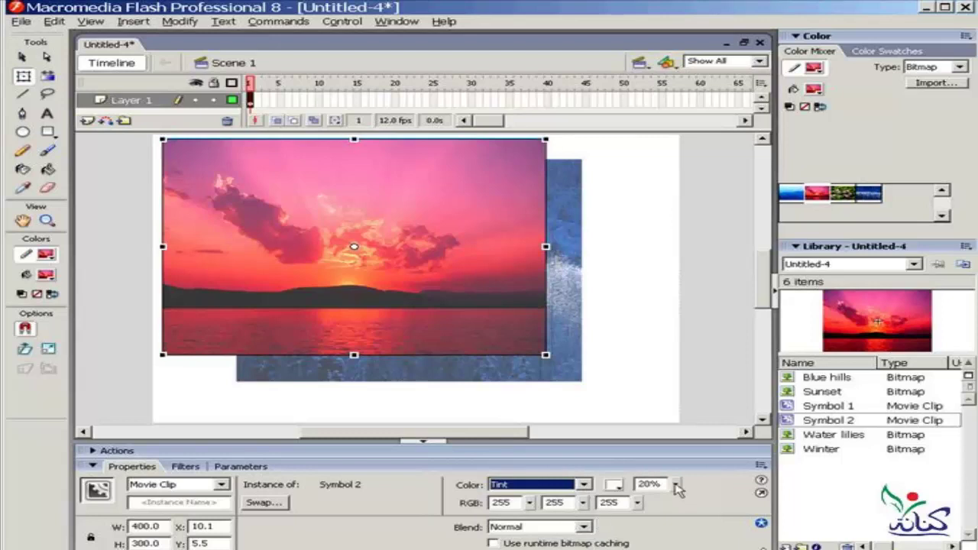
click(615, 485)
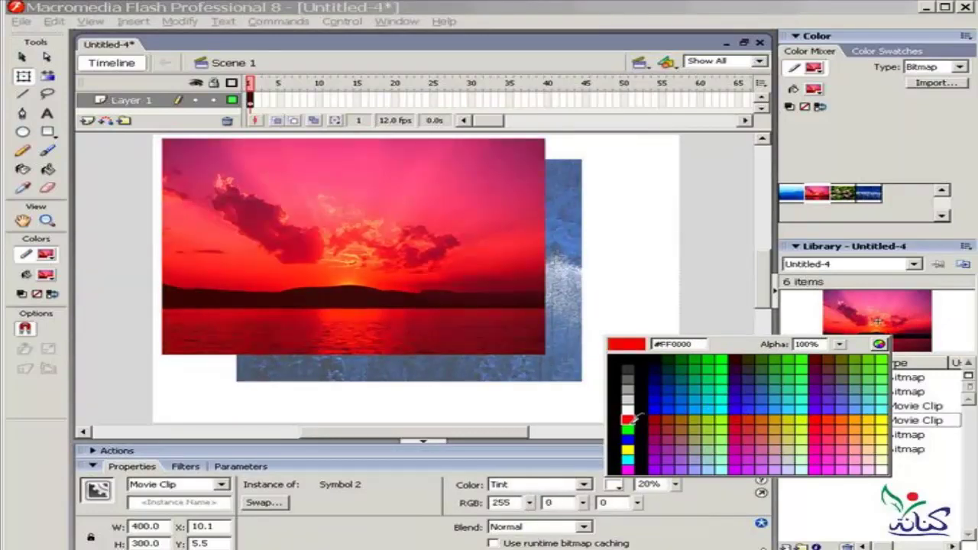
click(631, 425)
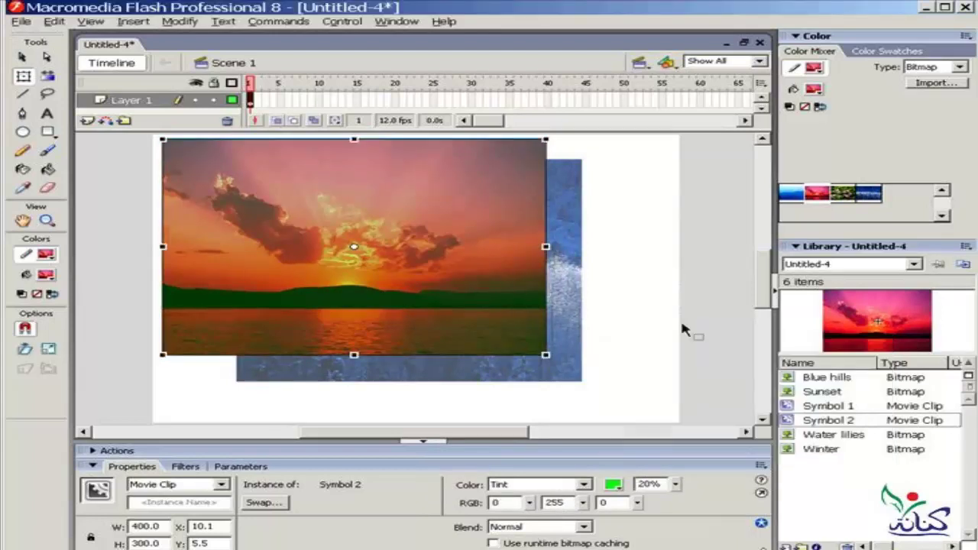
click(583, 485)
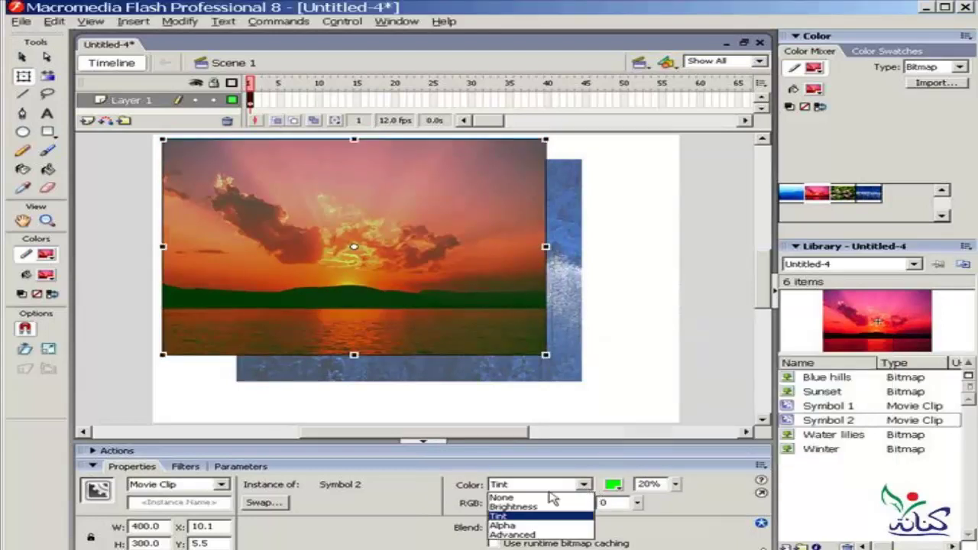
click(504, 498)
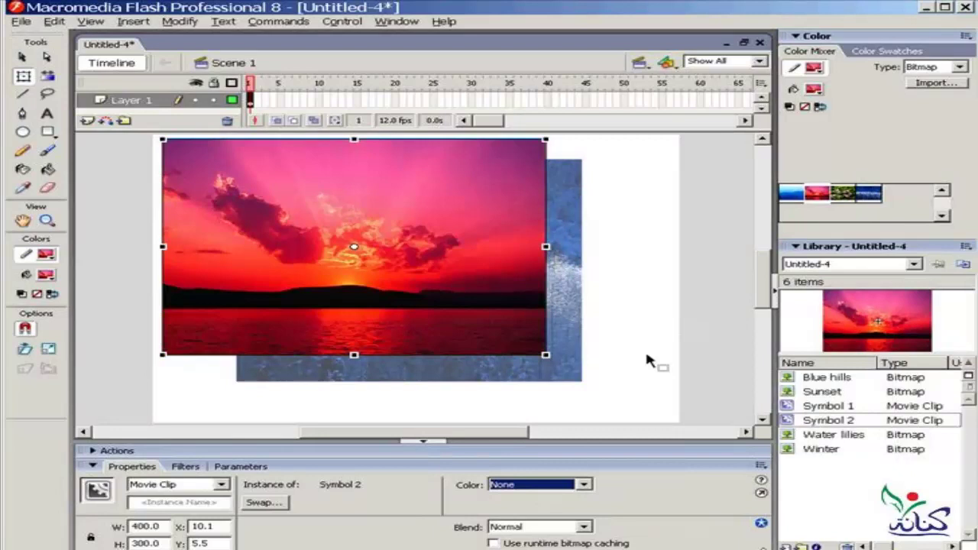
click(646, 356)
Give the sunset clip a Brightness colour effect of -10%.
click(459, 286)
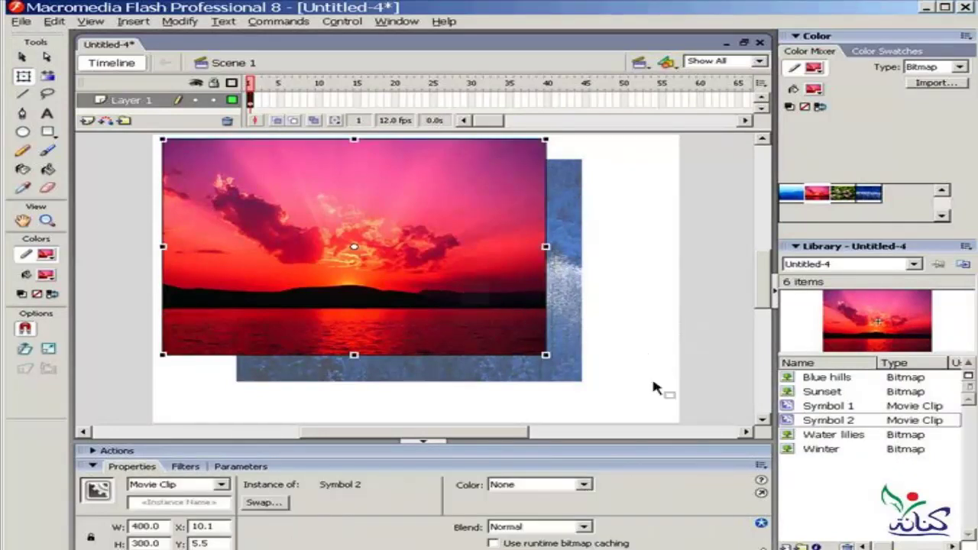
click(584, 486)
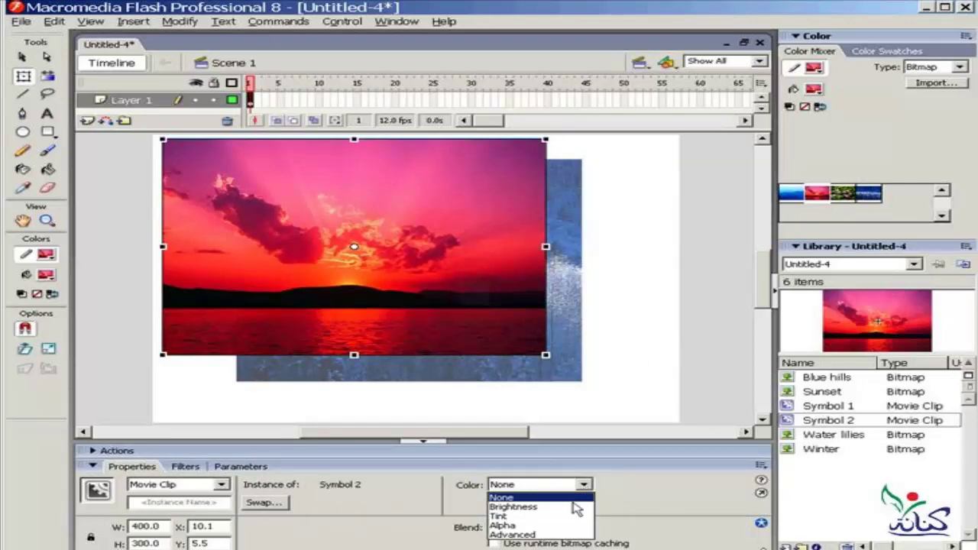
click(575, 508)
mouse_move(675, 487)
mouse_down()
mouse_move(677, 519)
mouse_move(677, 472)
mouse_move(677, 495)
mouse_up()
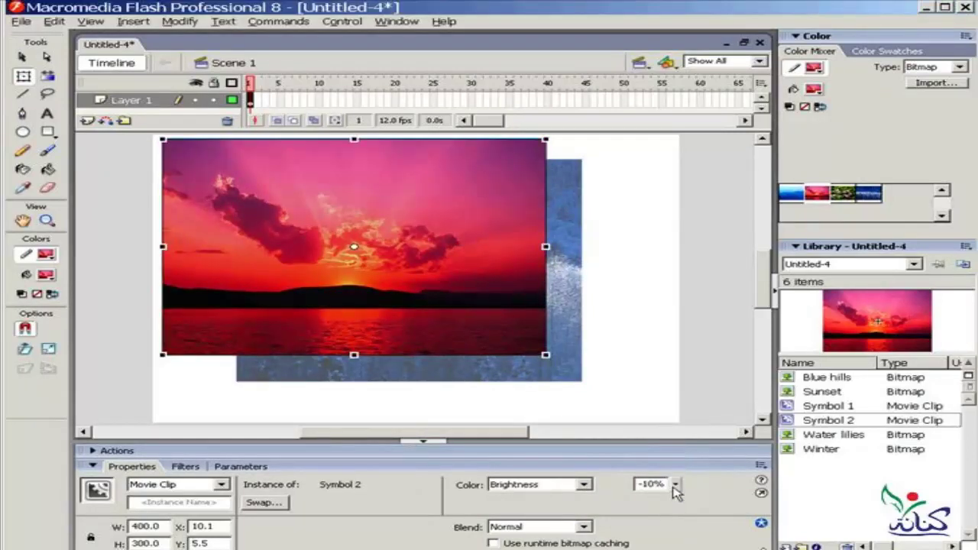
click(584, 486)
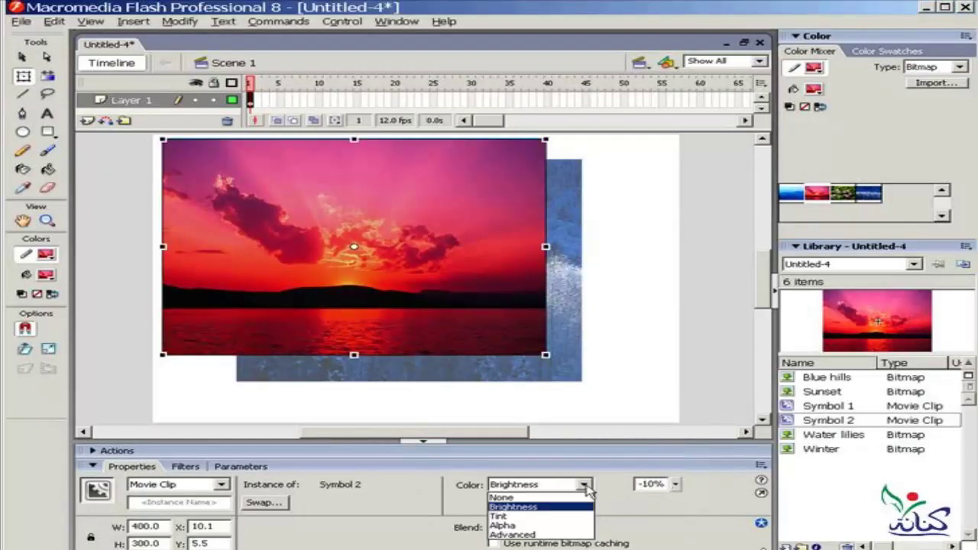
click(584, 486)
click(627, 339)
click(479, 259)
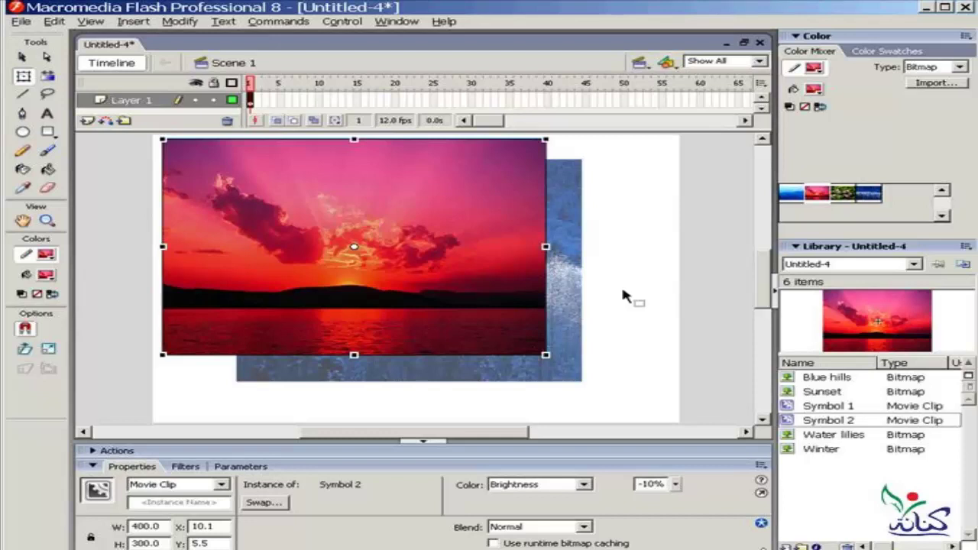
click(584, 527)
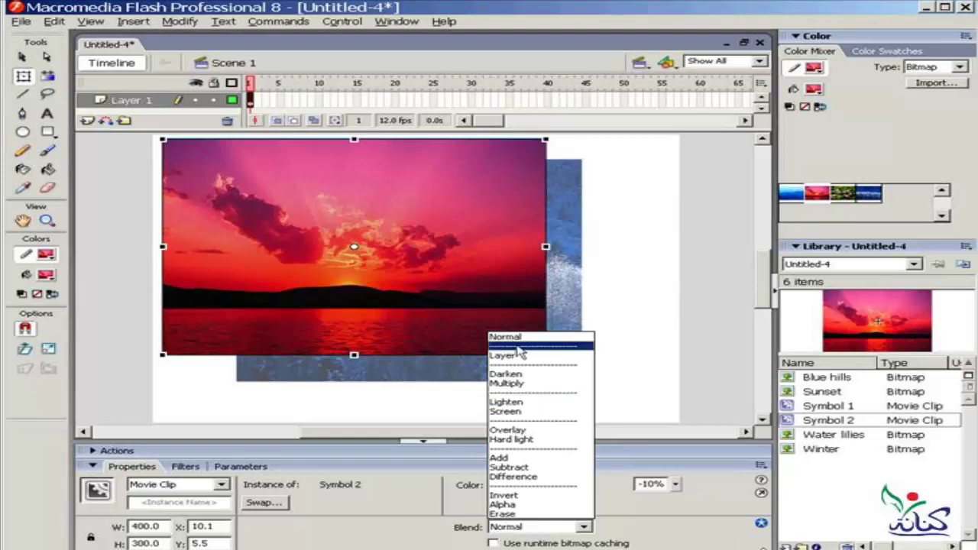
click(524, 498)
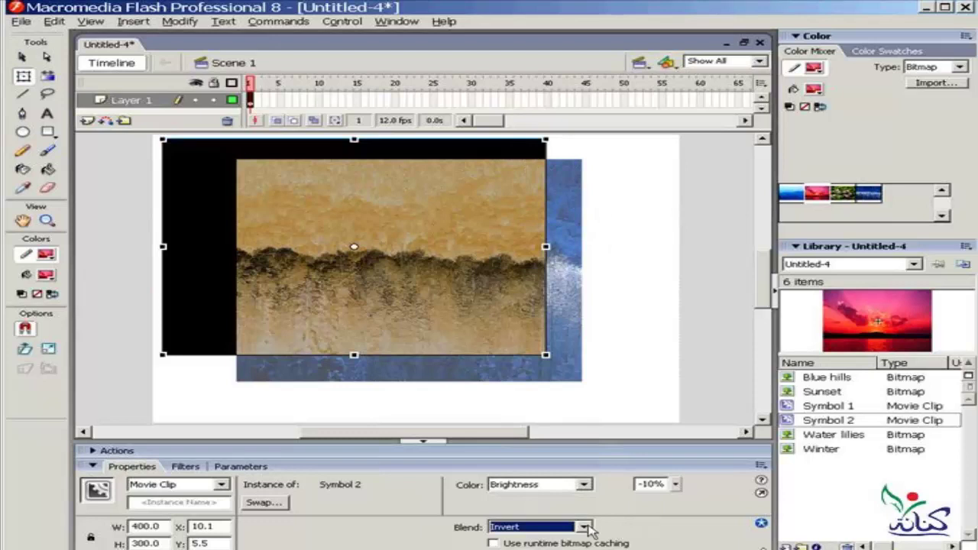
click(585, 527)
click(560, 338)
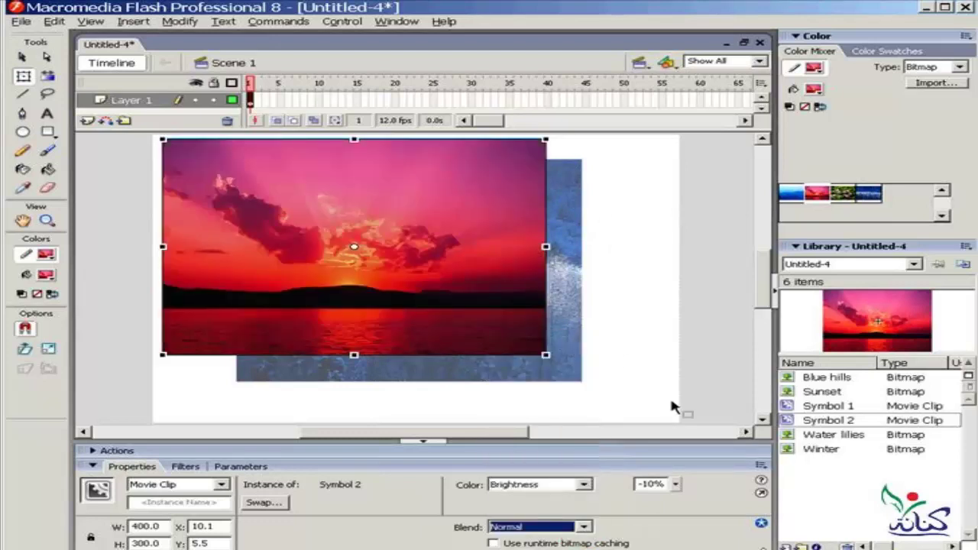
click(584, 528)
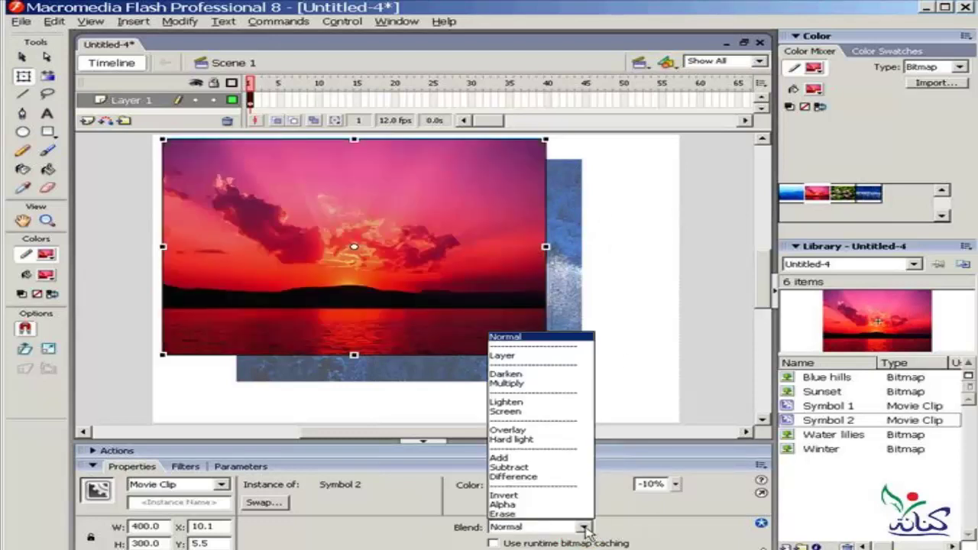
key(End)
key(Return)
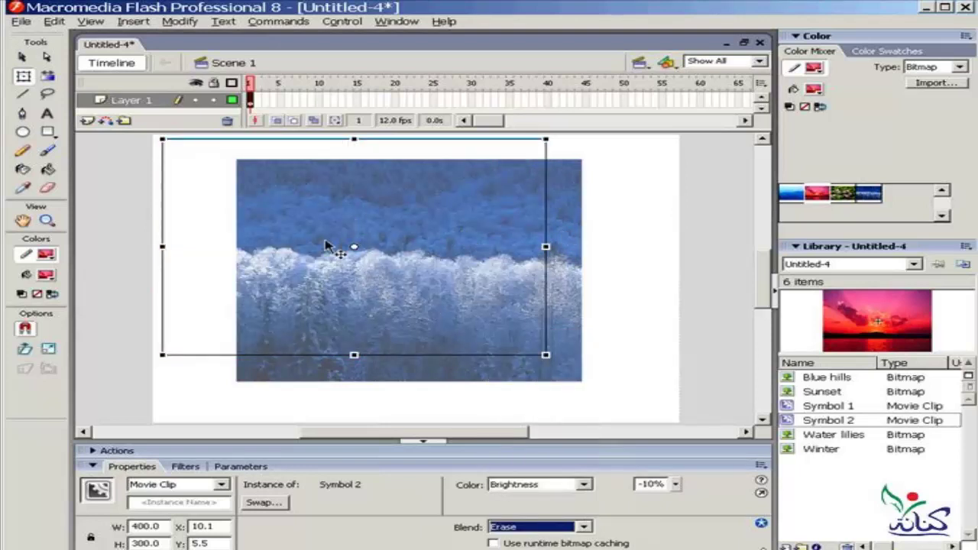
click(584, 527)
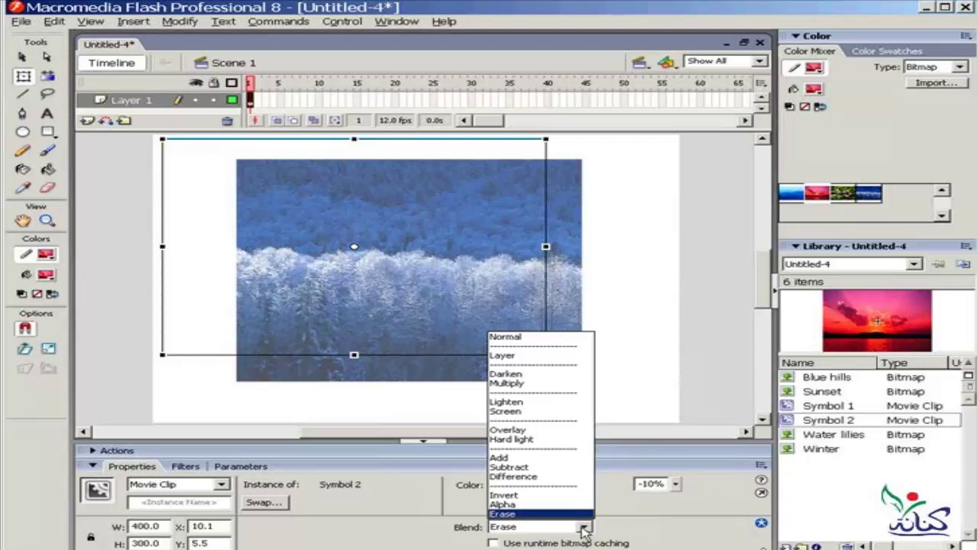
click(583, 527)
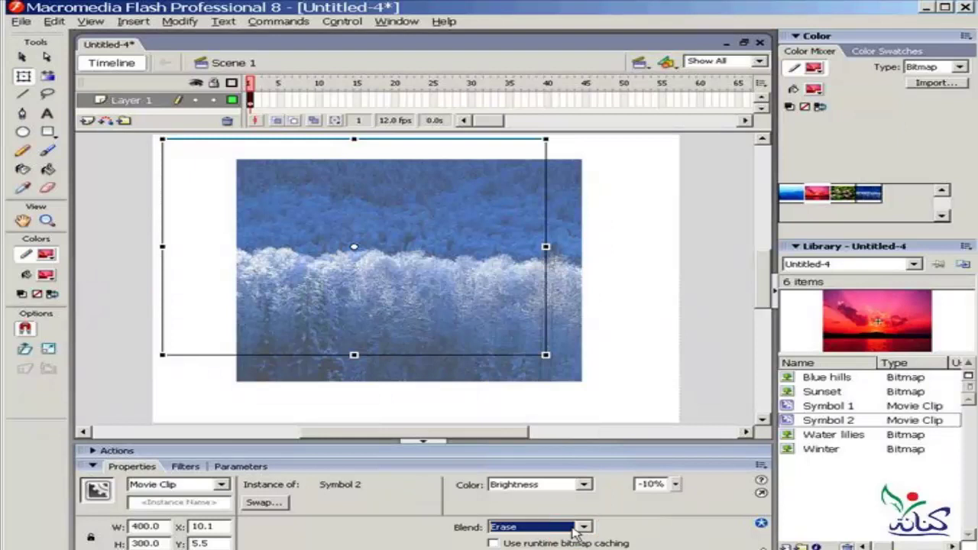
click(583, 527)
click(575, 337)
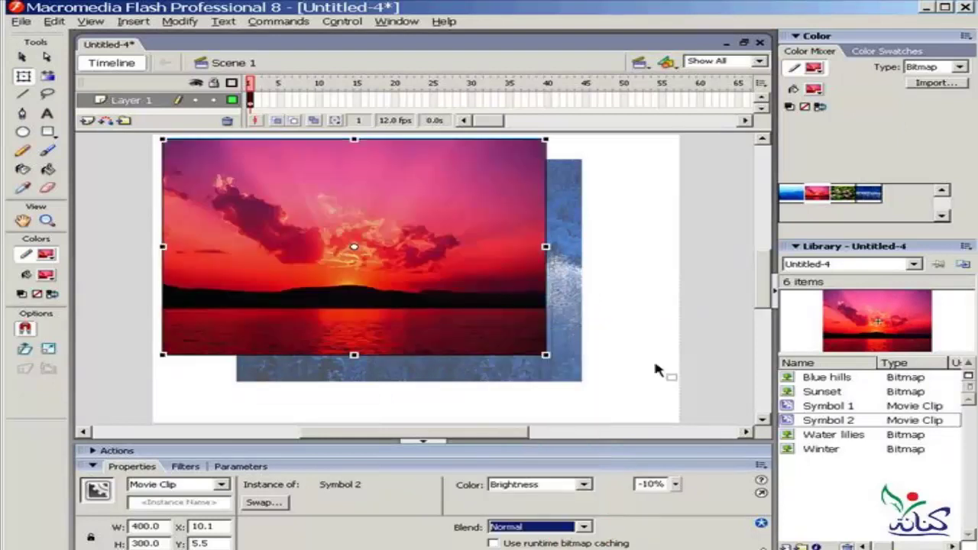
click(617, 349)
click(575, 325)
click(583, 527)
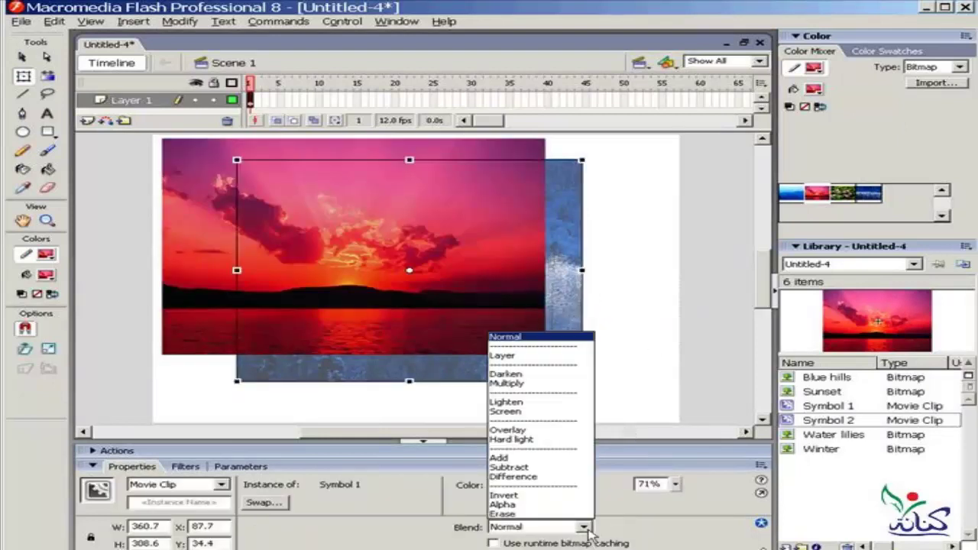
click(572, 517)
click(655, 355)
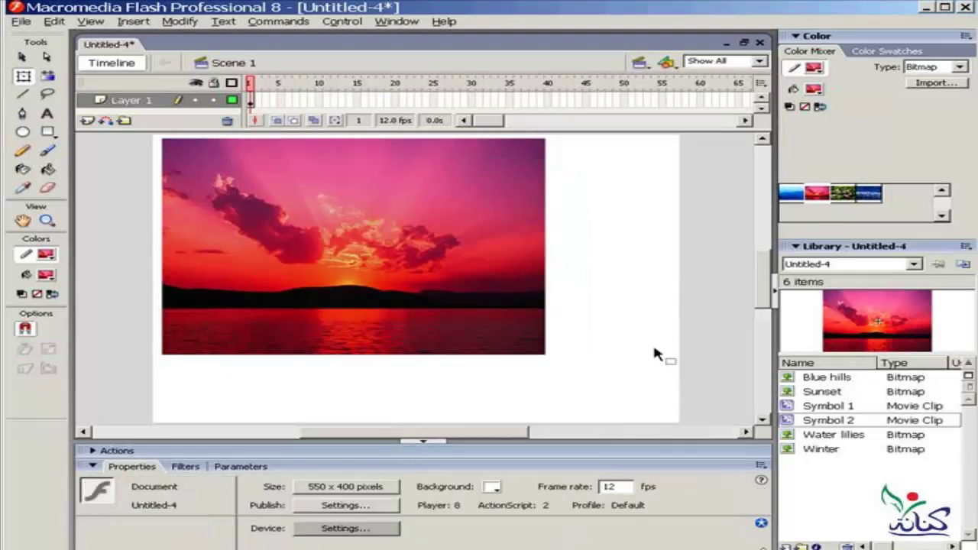
click(492, 267)
click(574, 272)
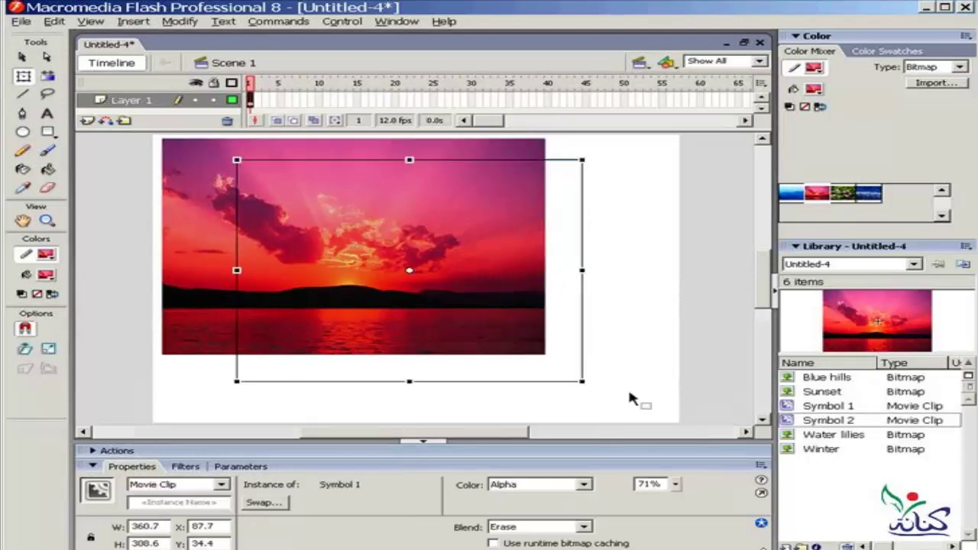
click(583, 527)
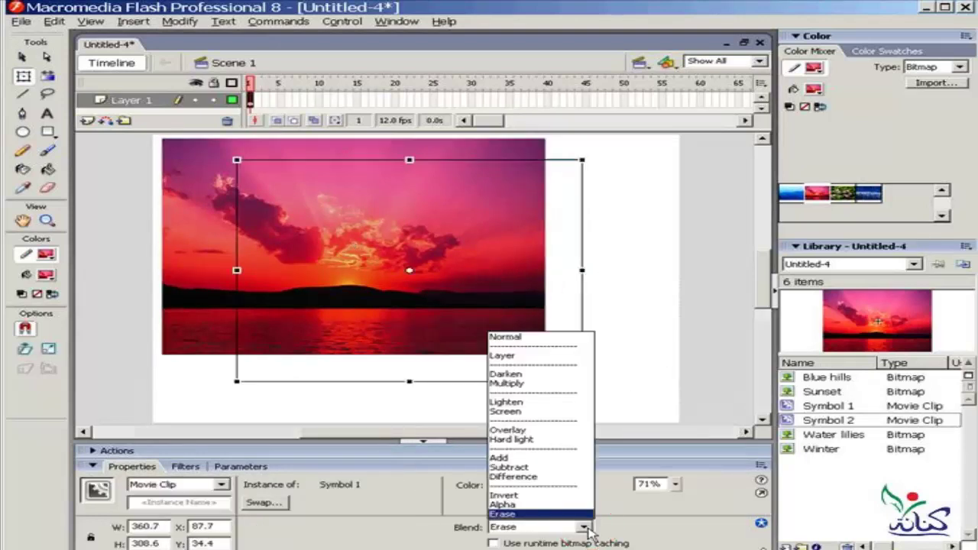
click(564, 496)
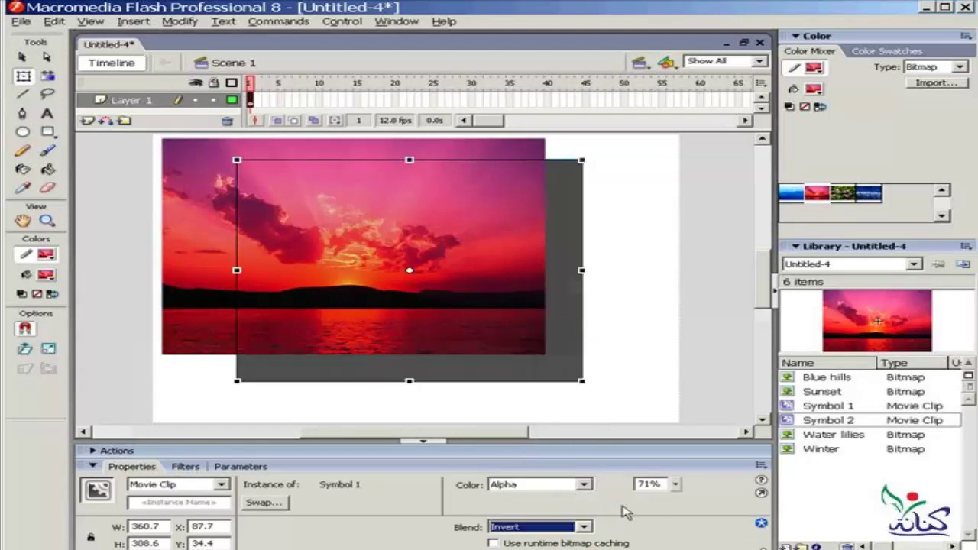
click(585, 529)
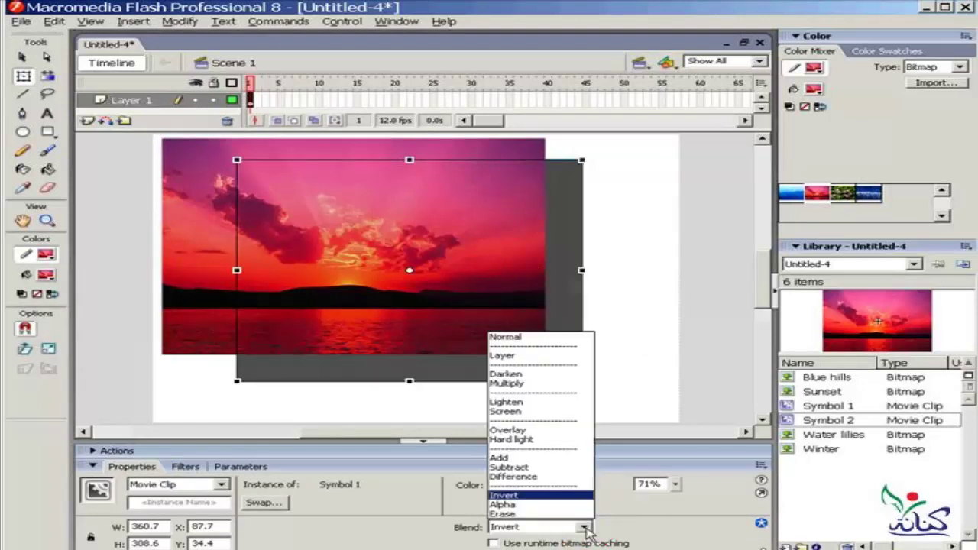
click(573, 478)
click(585, 529)
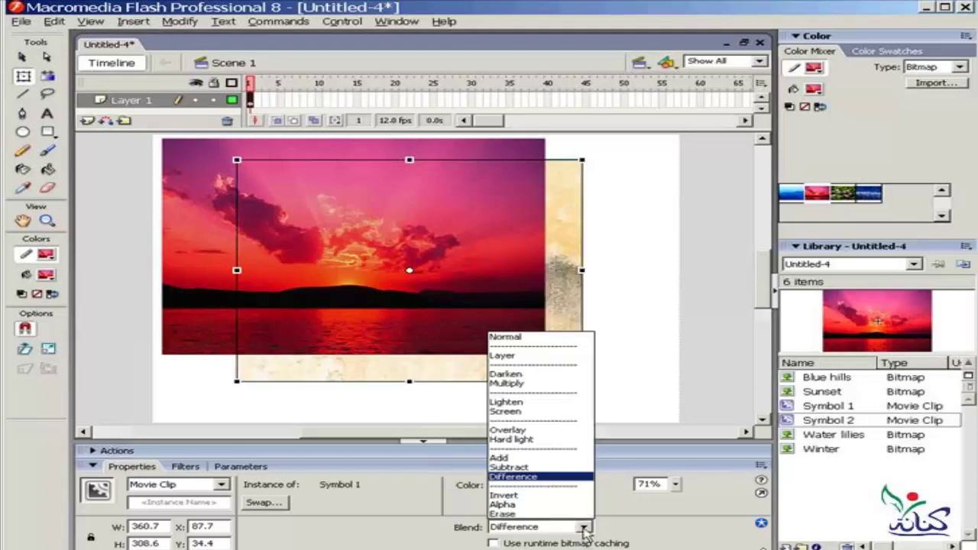
click(578, 432)
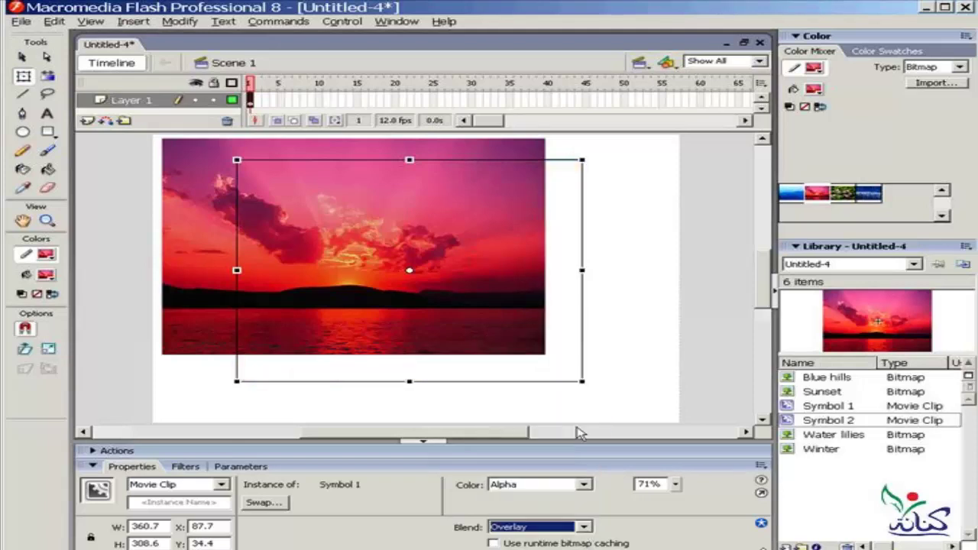
click(585, 527)
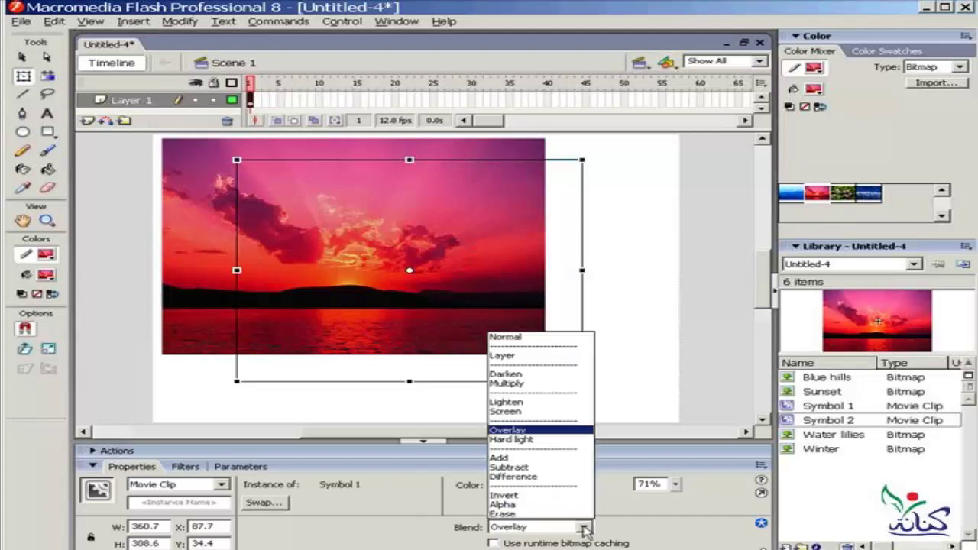
click(568, 405)
click(584, 527)
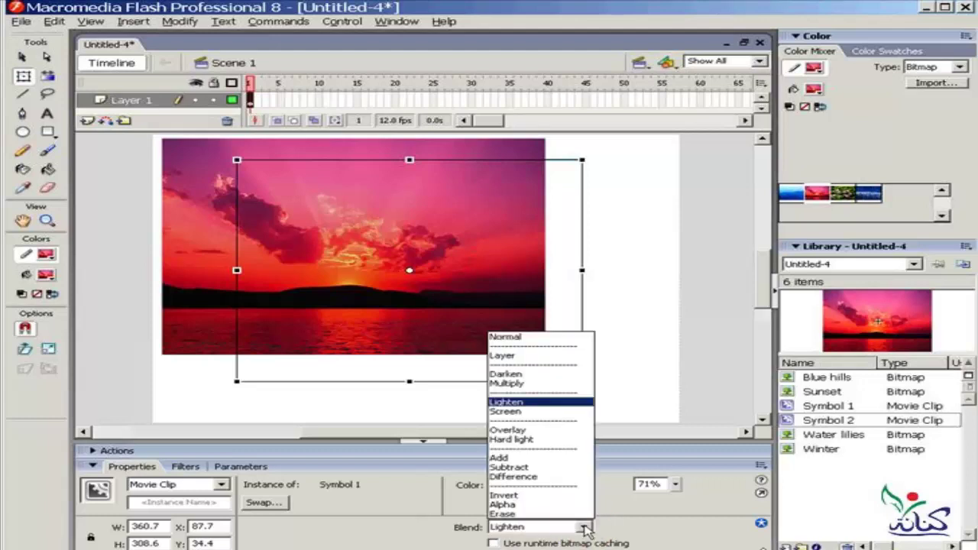
click(544, 340)
Set the sunset clip's blend mode to Overlay.
click(229, 309)
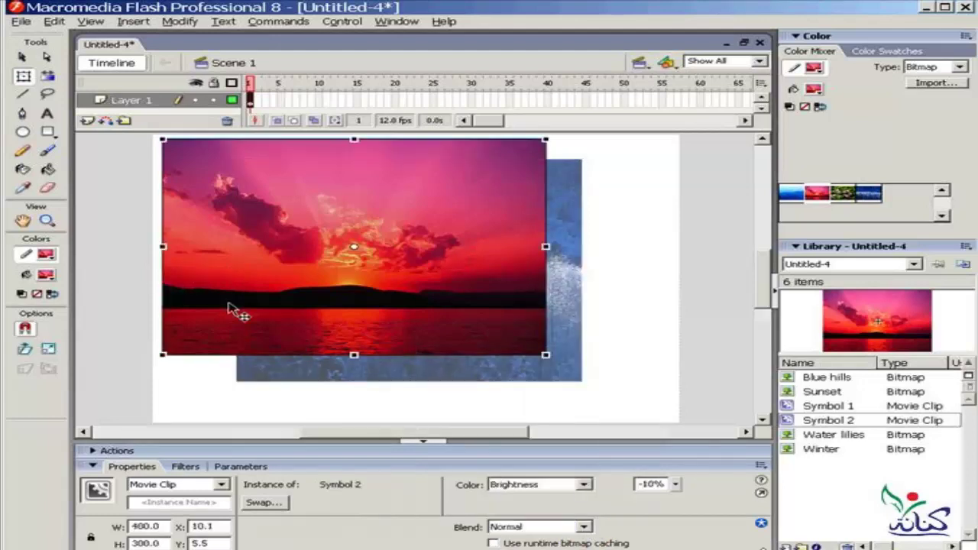
click(584, 527)
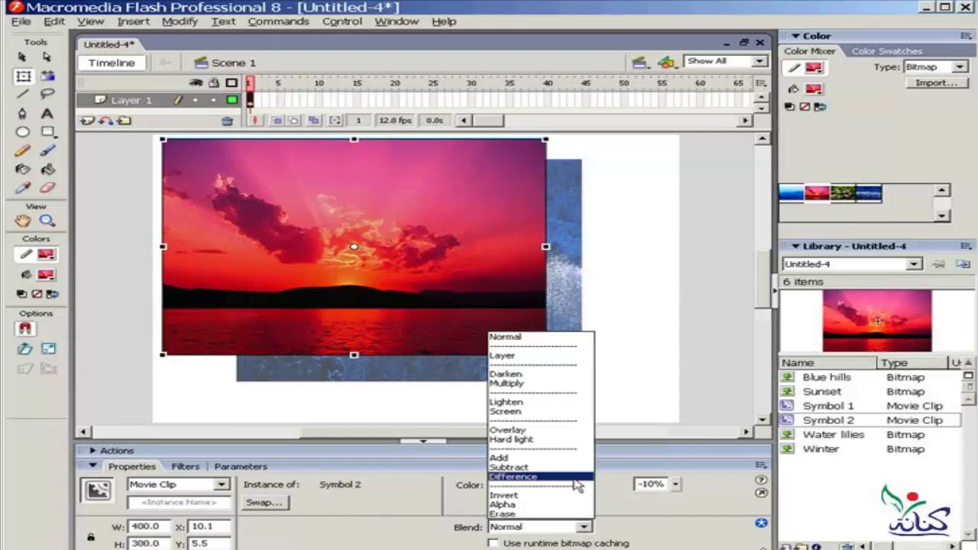
click(561, 431)
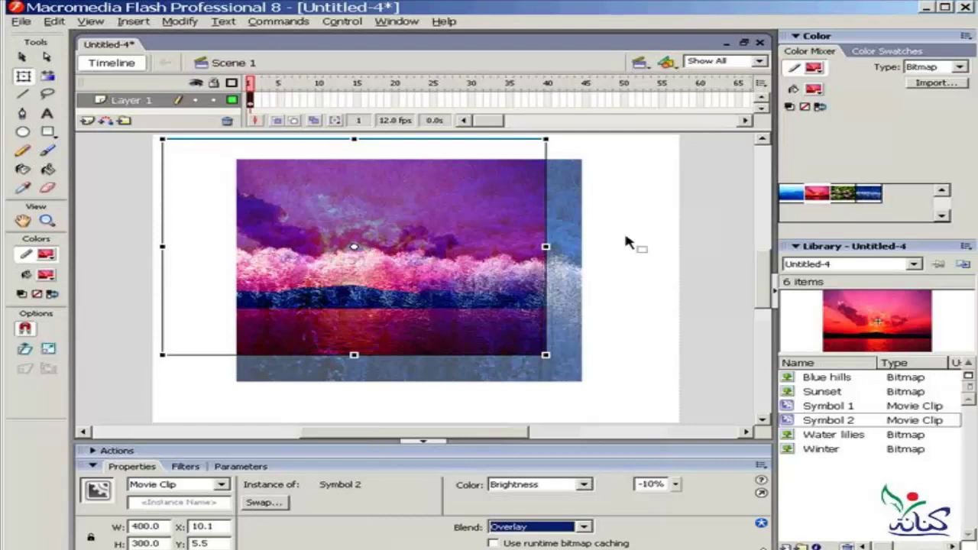
Drag the sunset clip over the winter image, ending at X -13.8, Y 28.4.
drag(271, 150, 315, 179)
click(611, 210)
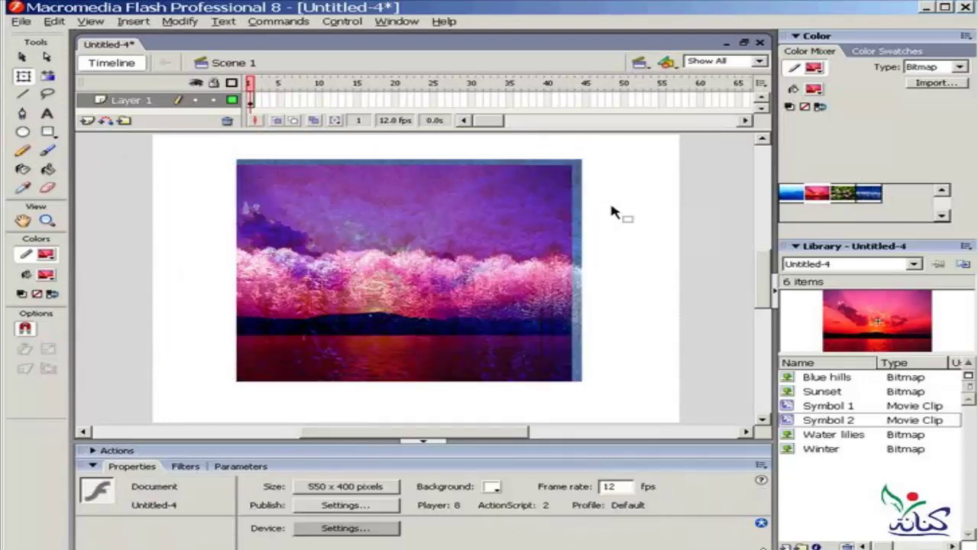
mouse_move(362, 255)
mouse_down()
mouse_move(392, 256)
mouse_move(388, 268)
mouse_move(473, 269)
mouse_up()
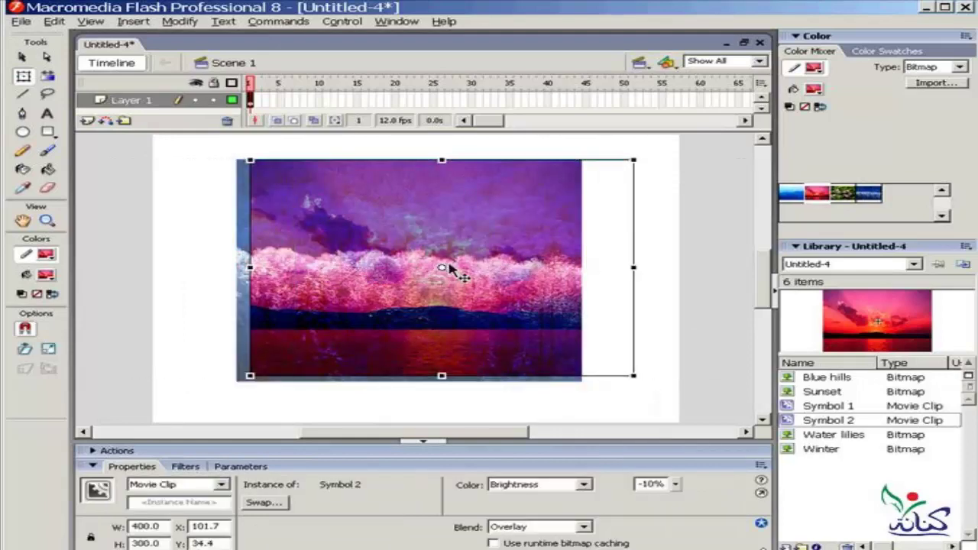
drag(557, 284, 354, 273)
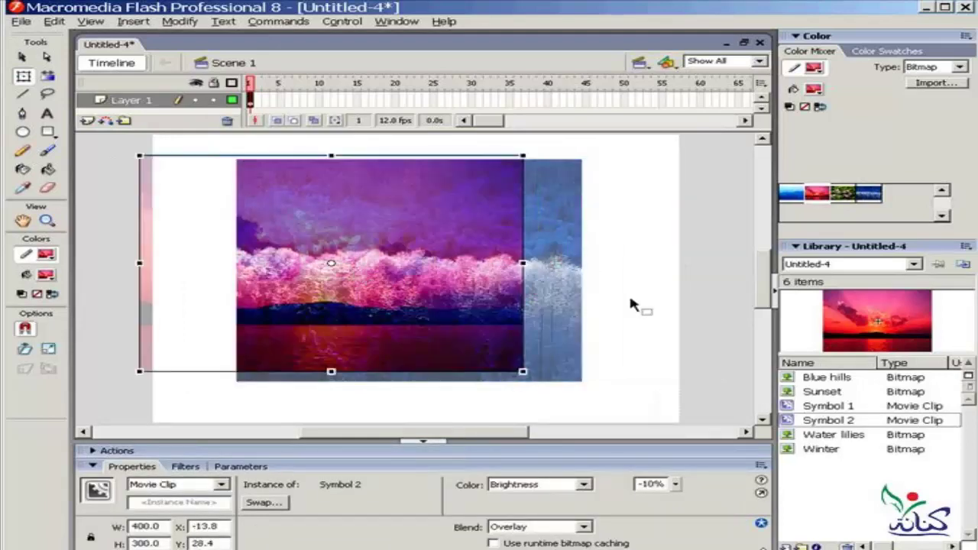
click(541, 258)
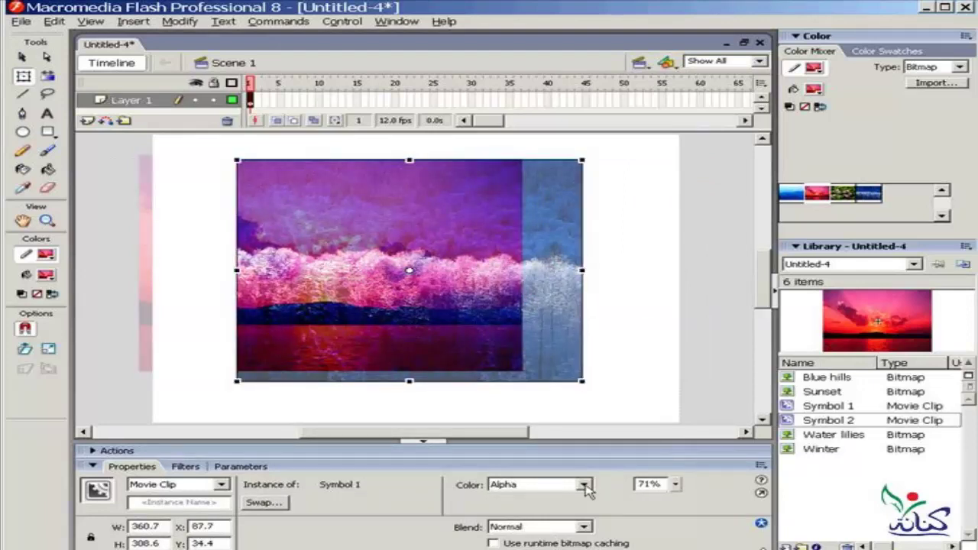
Set the winter clip's Color effect to None so it is fully opaque.
click(584, 485)
click(537, 498)
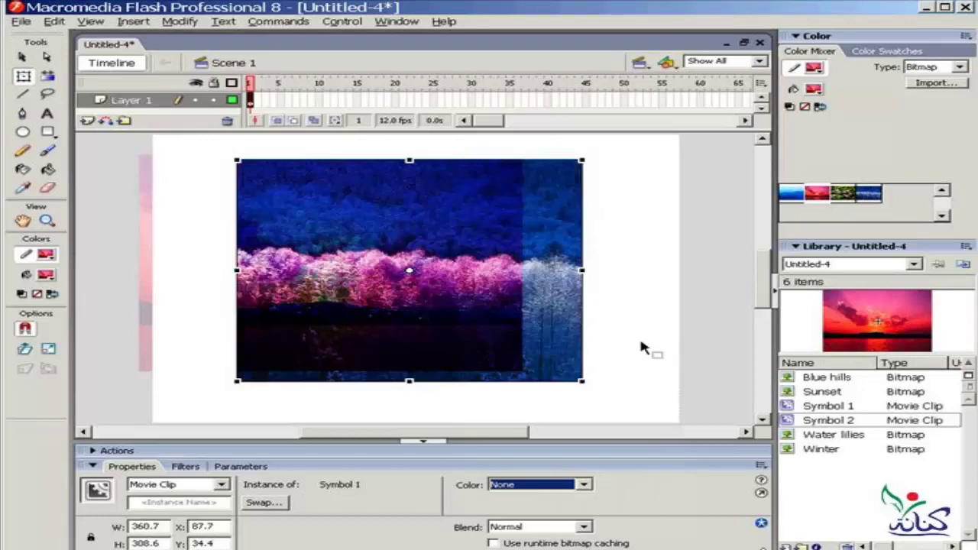
click(640, 348)
Move the sunset clip up-right and set its blend mode to Subtract.
drag(309, 246, 391, 275)
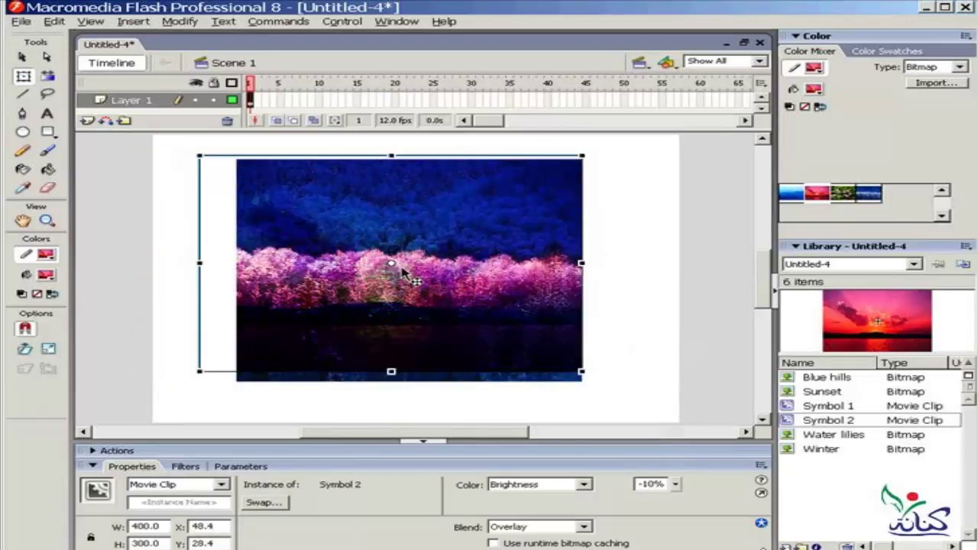
drag(408, 305, 397, 281)
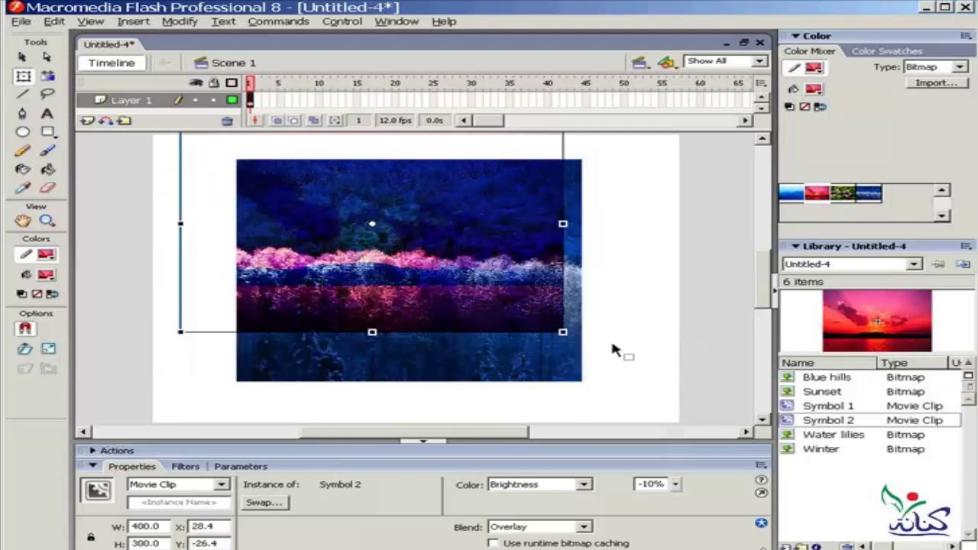
click(631, 321)
click(583, 527)
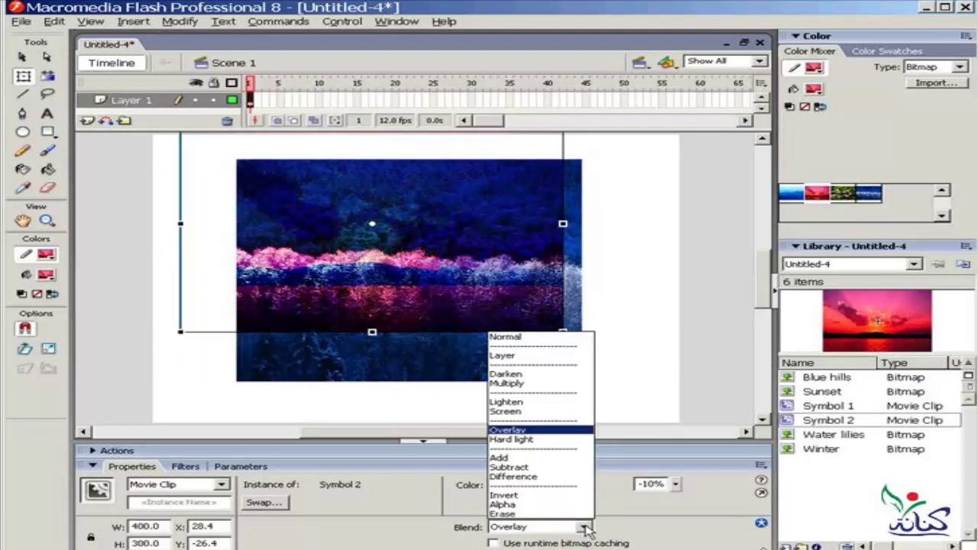
click(566, 467)
Reposition the sunset clip to X 216.7, Y 30.4 over the winter image's right part.
drag(368, 236, 504, 280)
drag(454, 301, 557, 301)
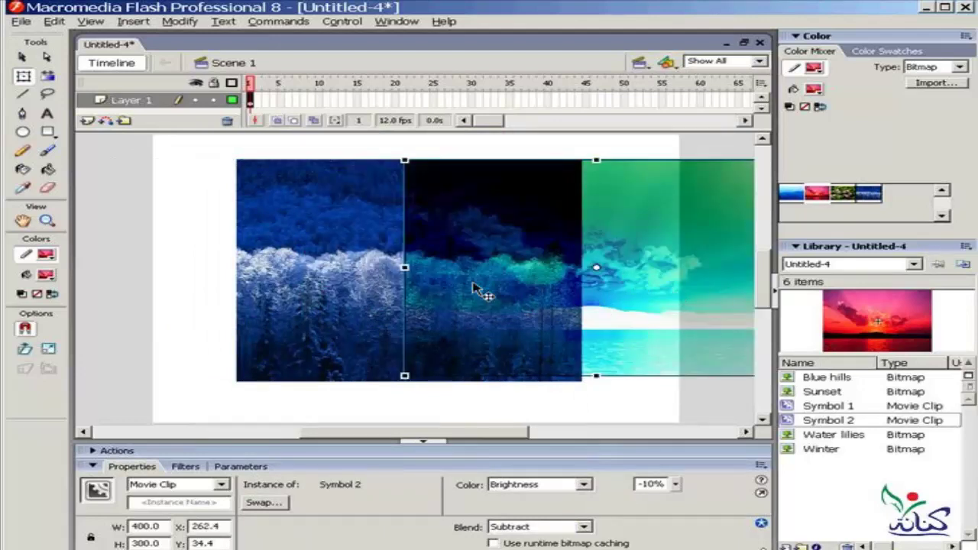
drag(481, 287, 445, 277)
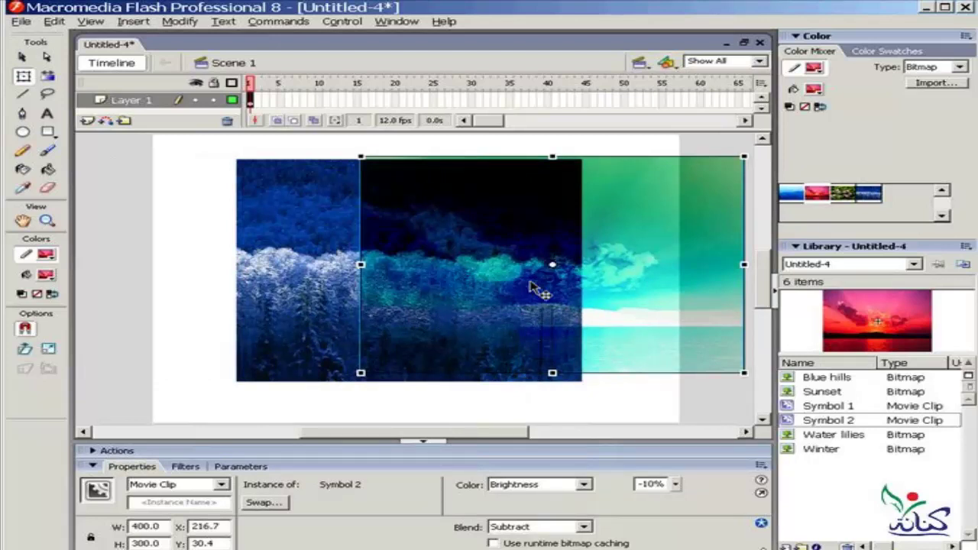
click(638, 414)
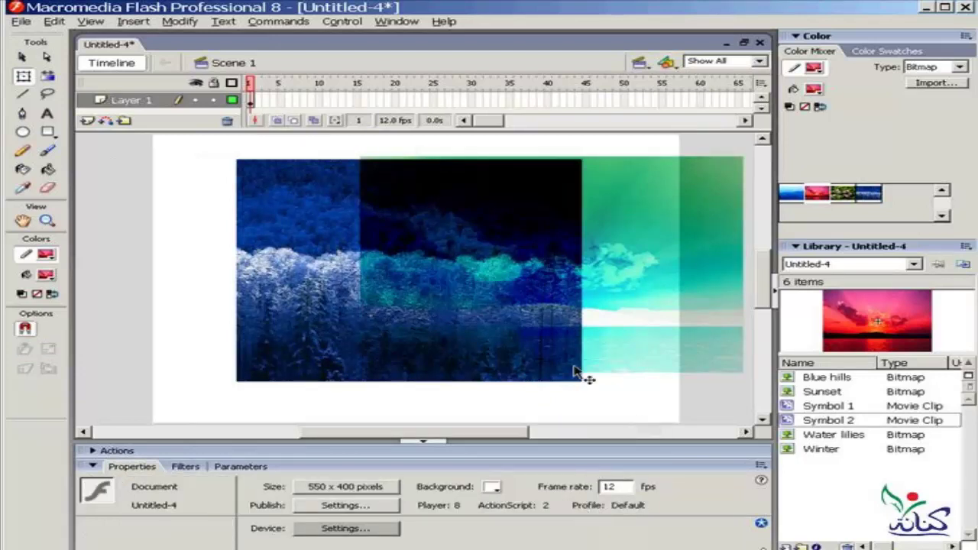
click(634, 341)
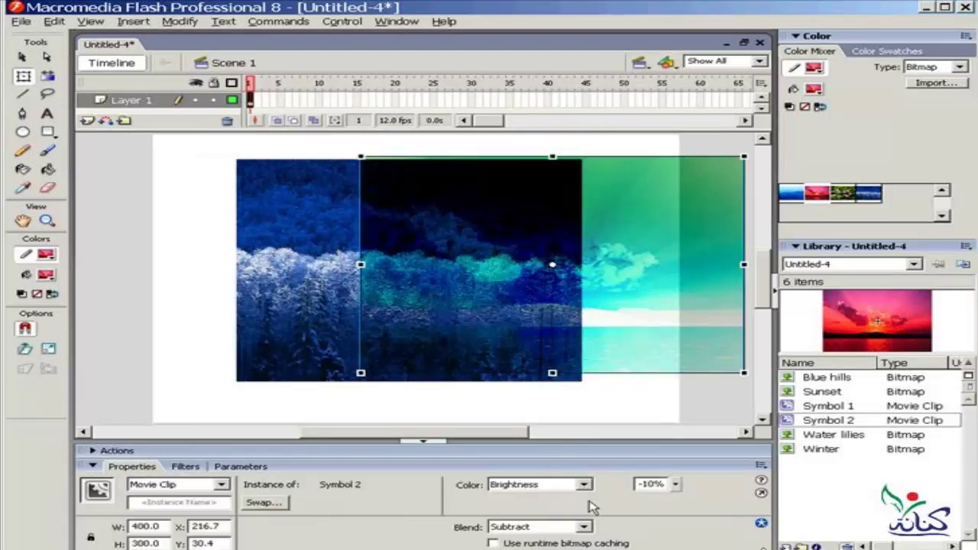
click(585, 527)
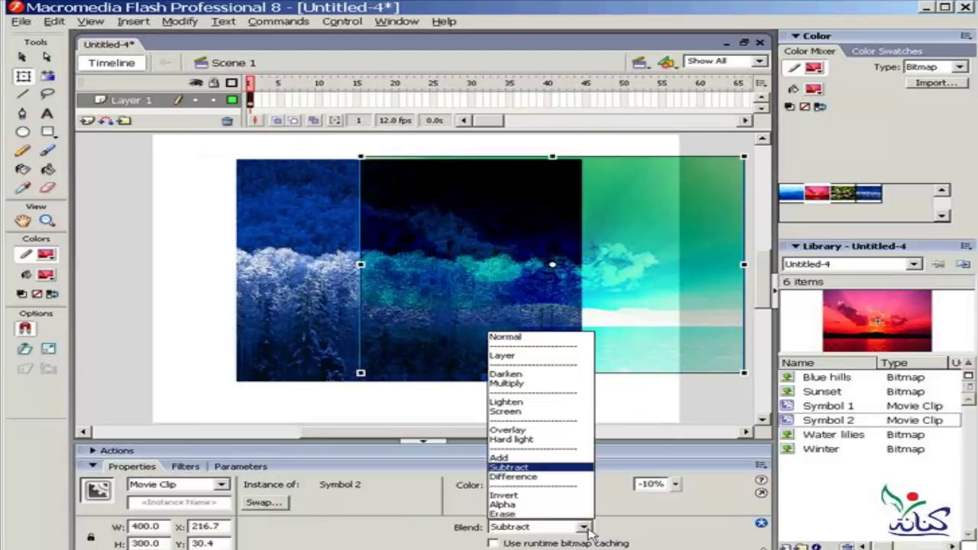
Switch the sunset clip to Screen blend and drag it over the winter image's left part.
click(583, 413)
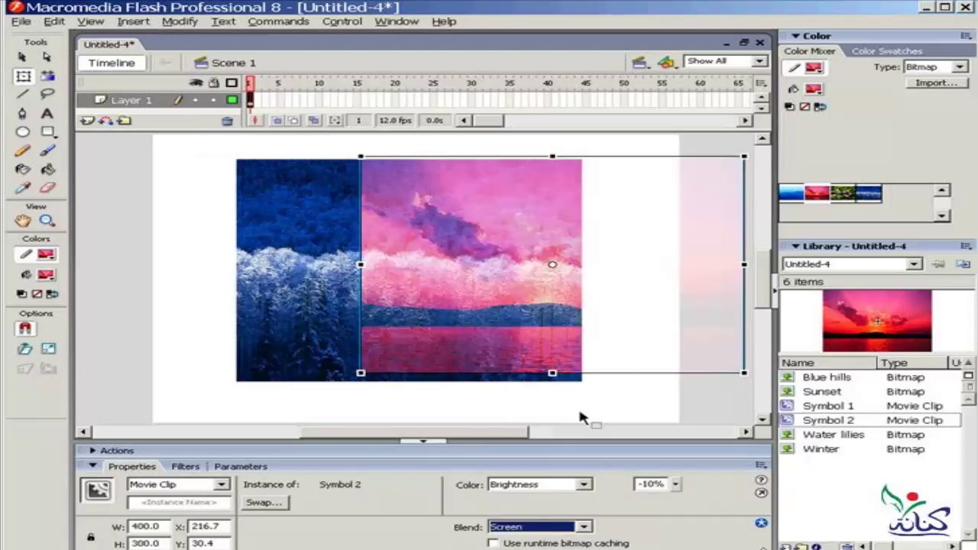
mouse_move(566, 292)
mouse_down()
mouse_move(374, 258)
mouse_move(314, 275)
mouse_up()
click(633, 288)
click(569, 356)
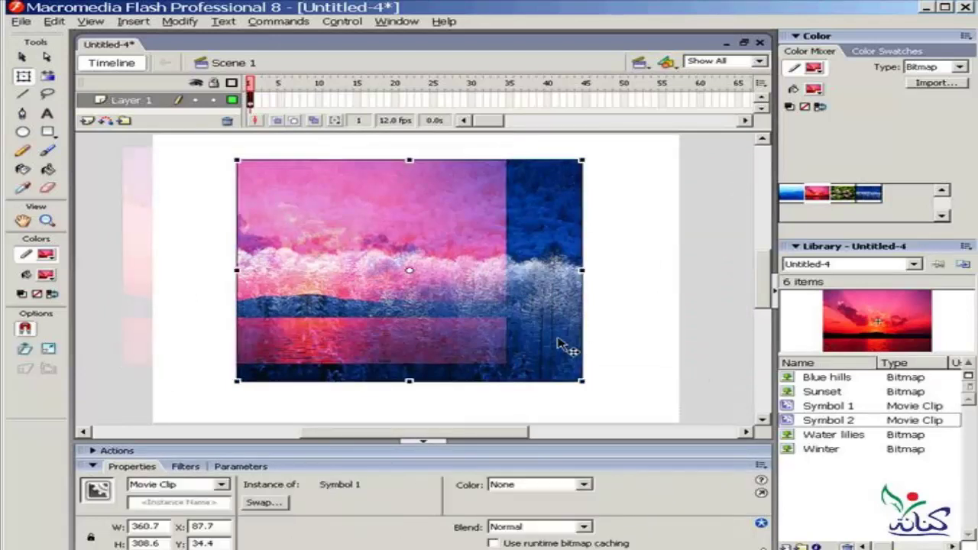
click(413, 307)
click(556, 272)
Open shep from My Documents as an external library via File > Import.
click(21, 22)
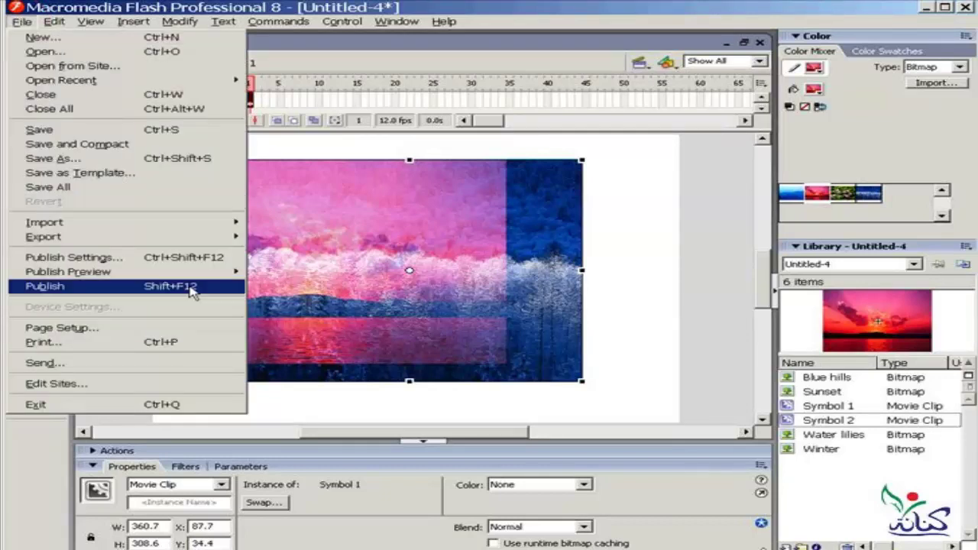
mouse_move(122, 223)
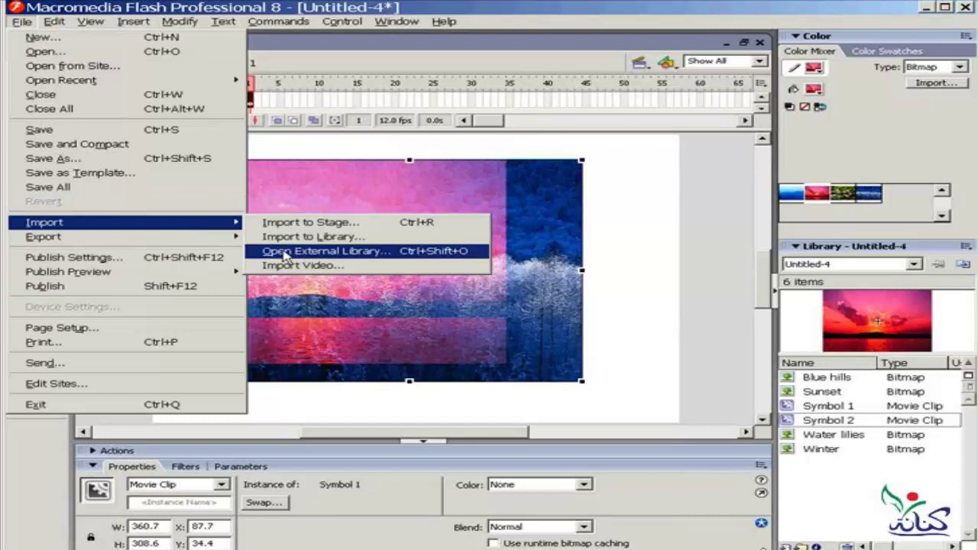
click(286, 256)
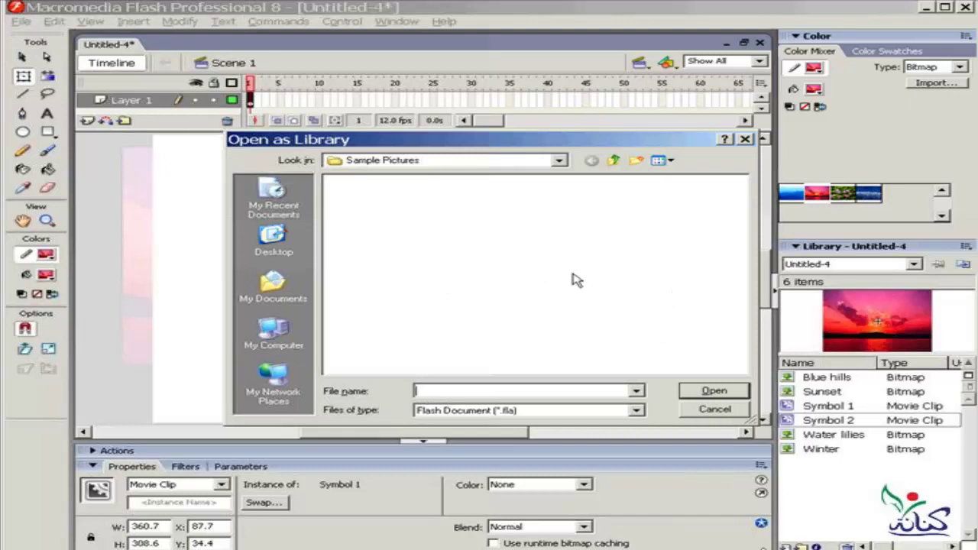
click(561, 160)
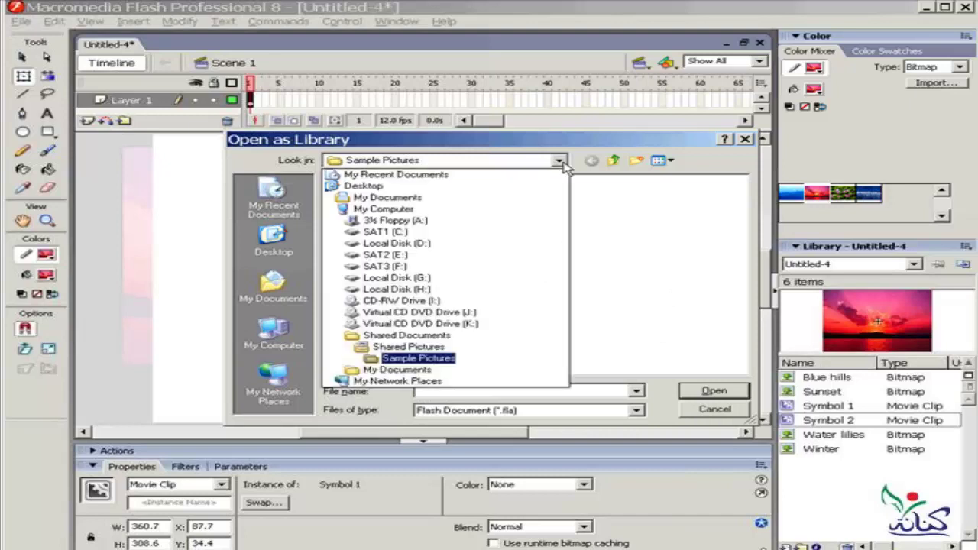
click(393, 199)
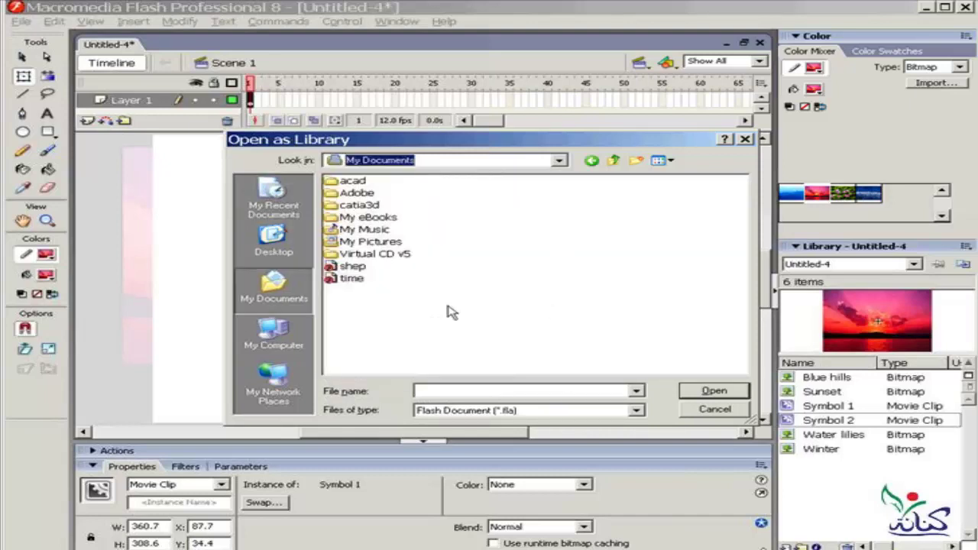
click(356, 267)
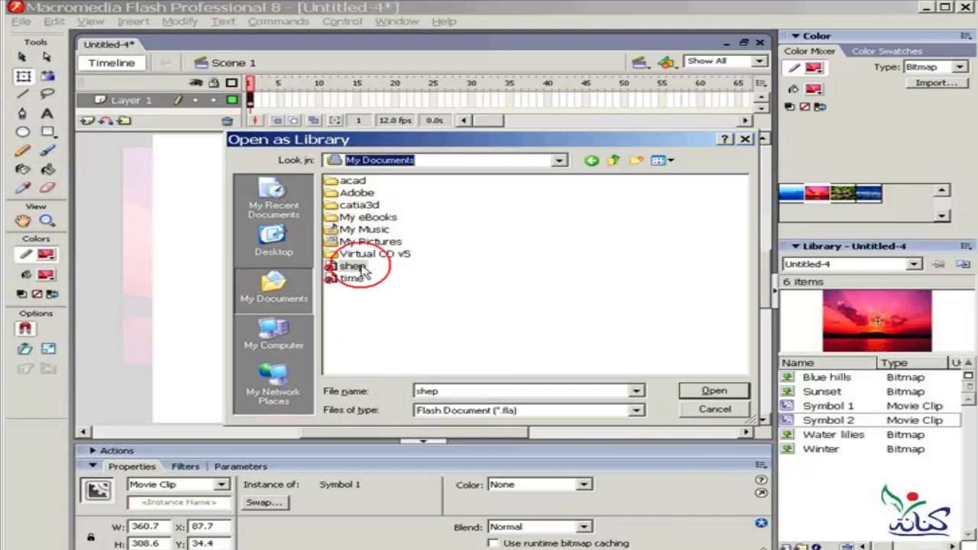
click(727, 391)
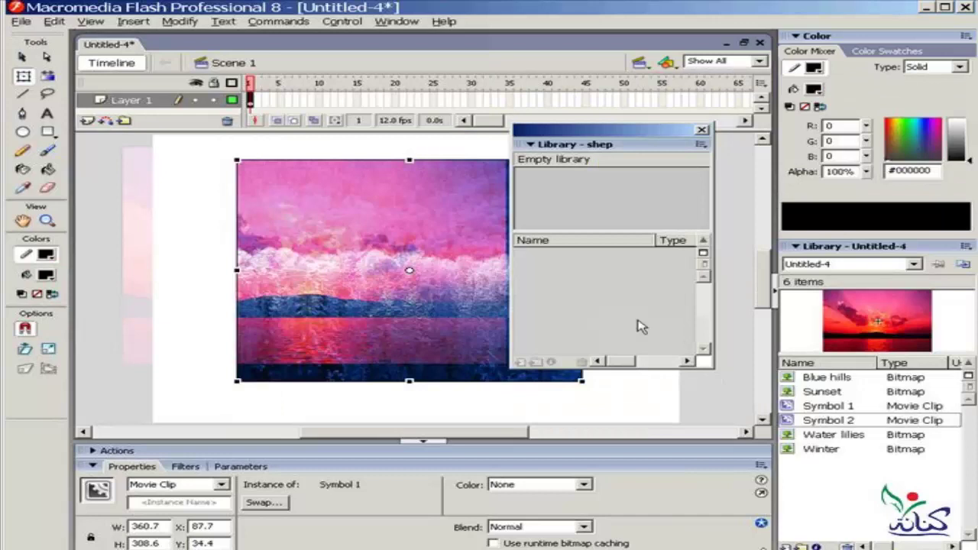
Preview Blue hills in the Library, then close the empty Library - shep panel.
click(791, 378)
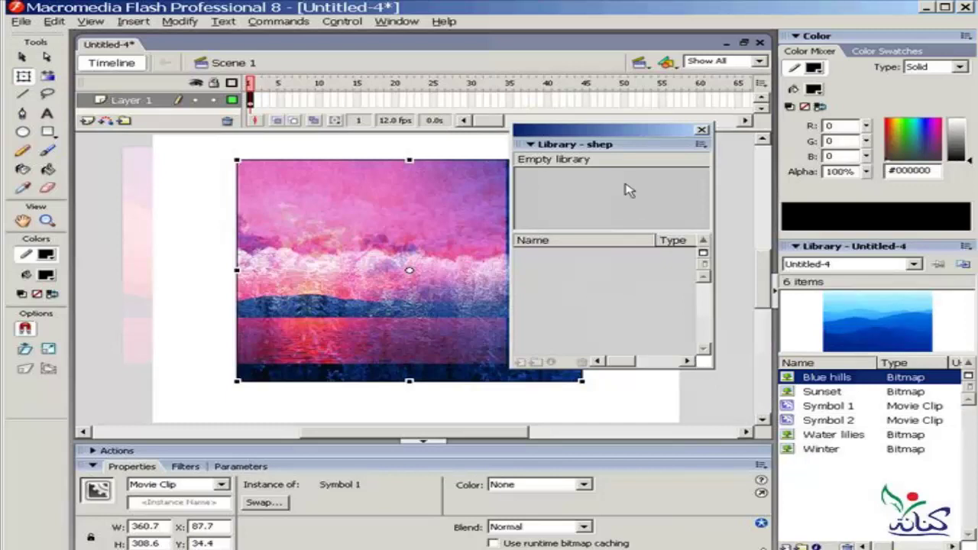
click(703, 131)
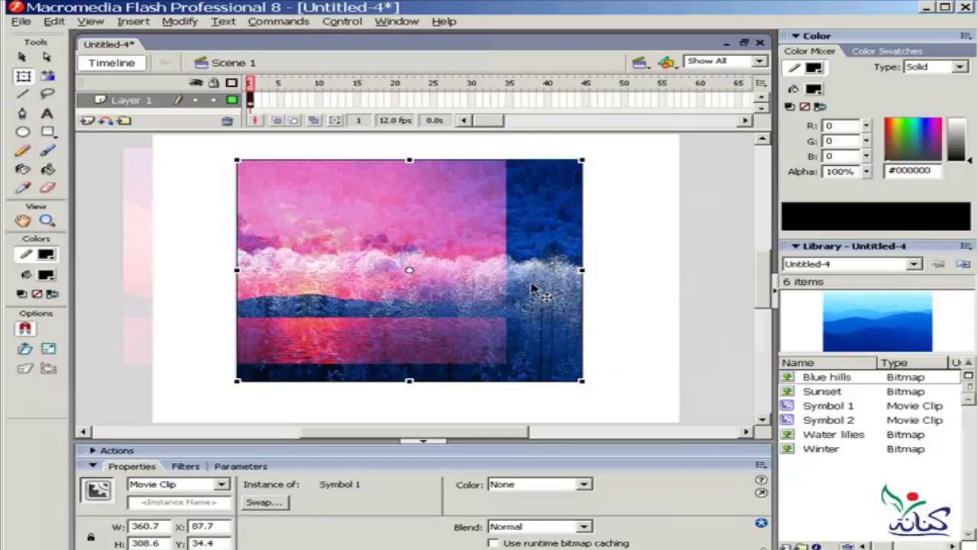
click(630, 224)
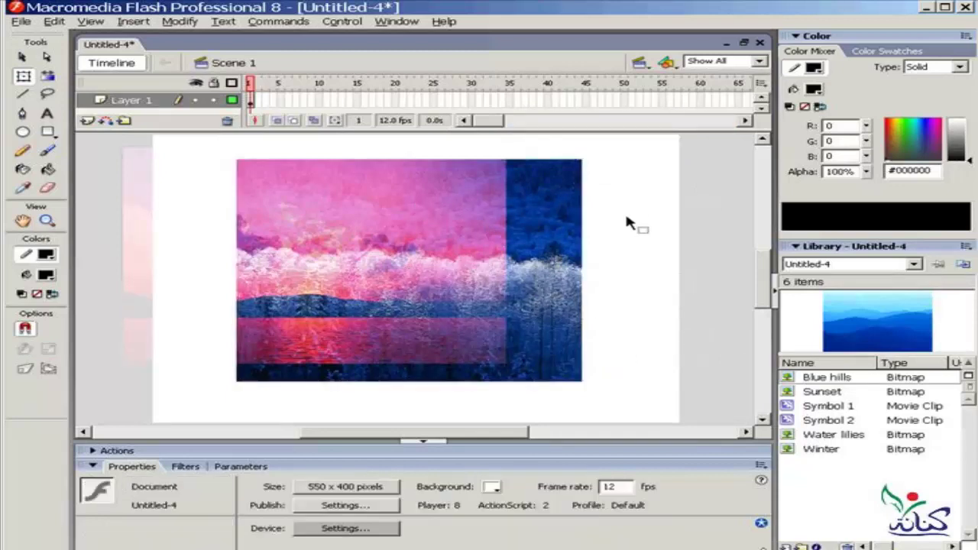
click(557, 226)
click(162, 219)
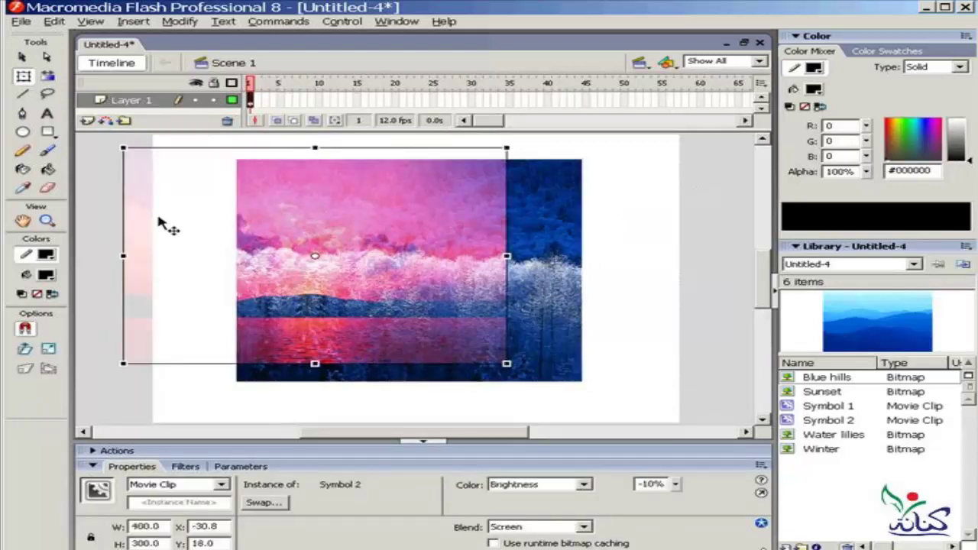
click(628, 253)
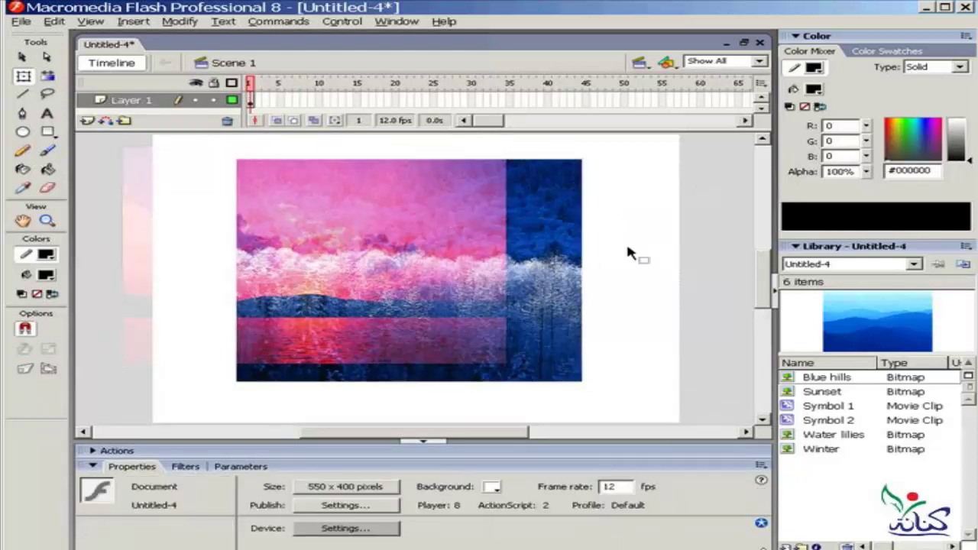